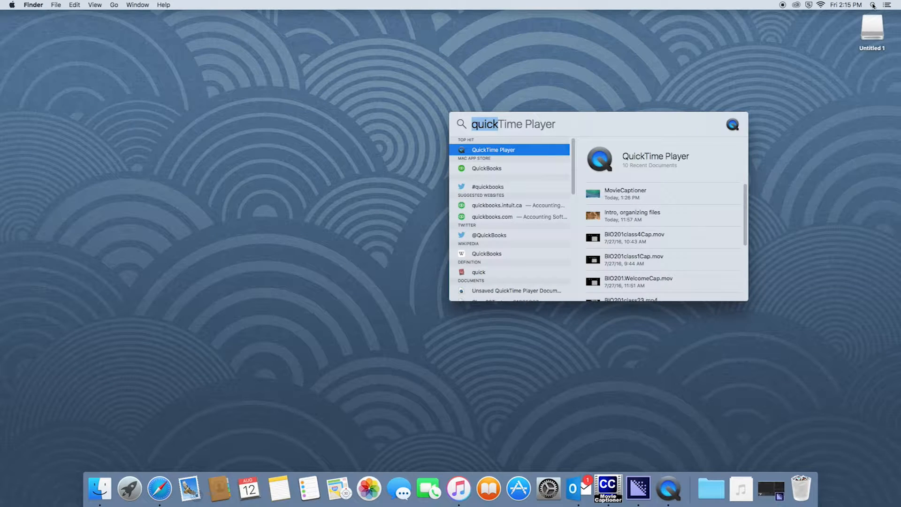
Step: Search the computer for "prem" and launch Adobe Premiere Pro CC 2015
key("BackSpace")
type("prem")
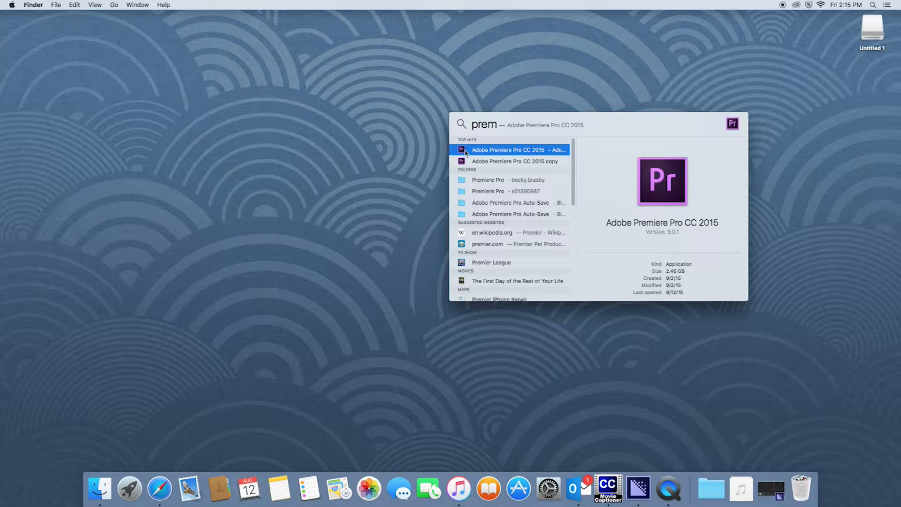
left_click(465, 151)
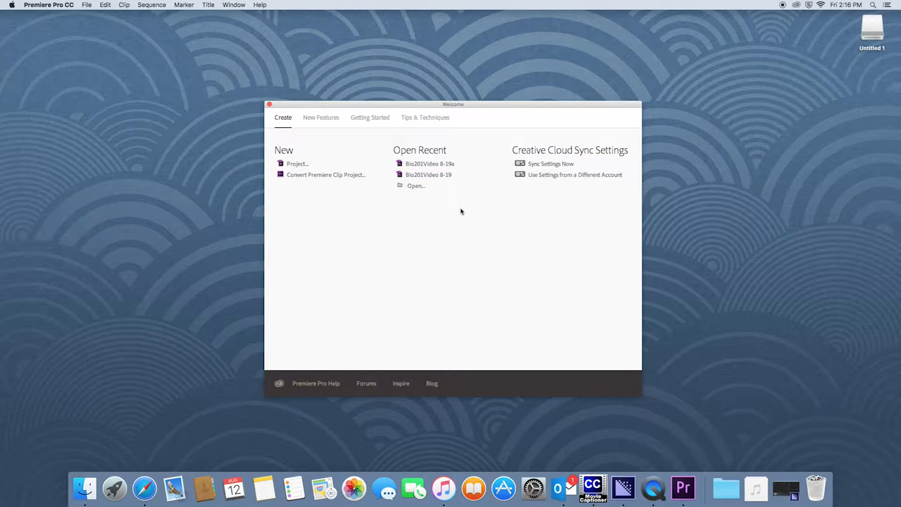
Step: Start a new project and set its location to the BioClassDemo1 folder in Documents
left_click(282, 165)
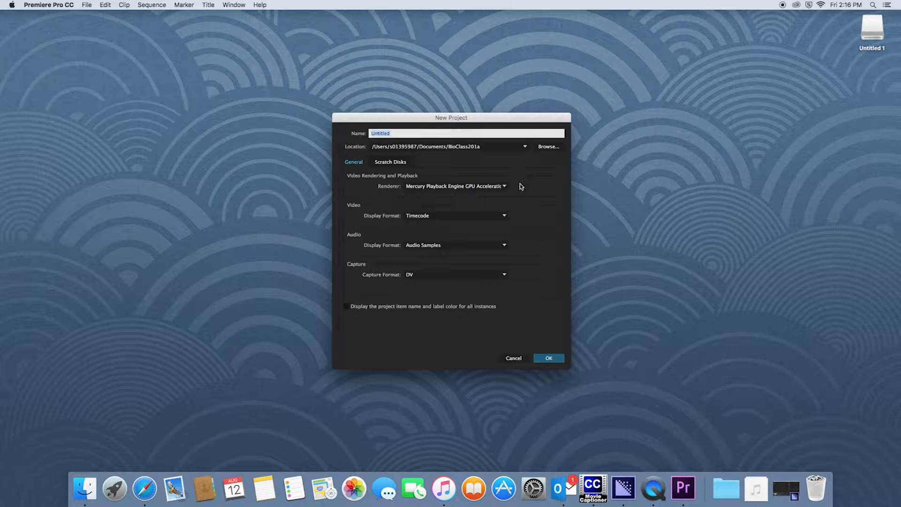
left_click(549, 147)
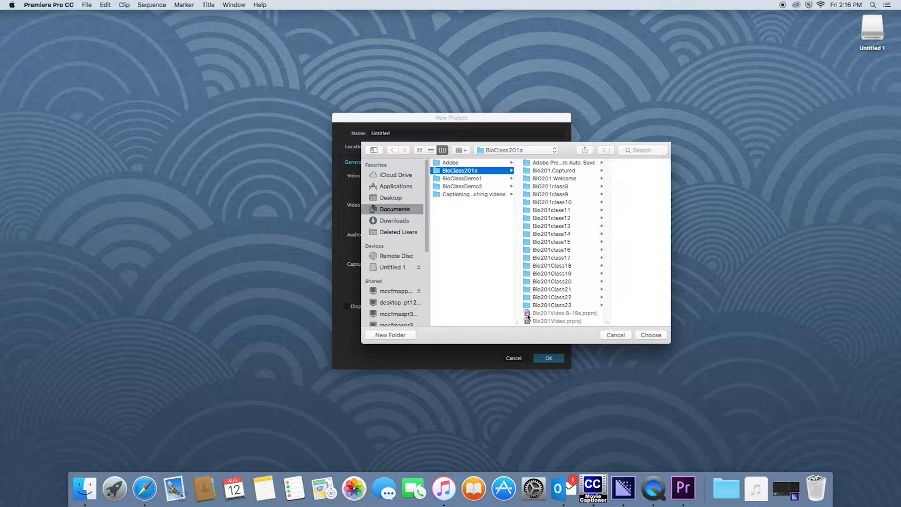
left_click(536, 186)
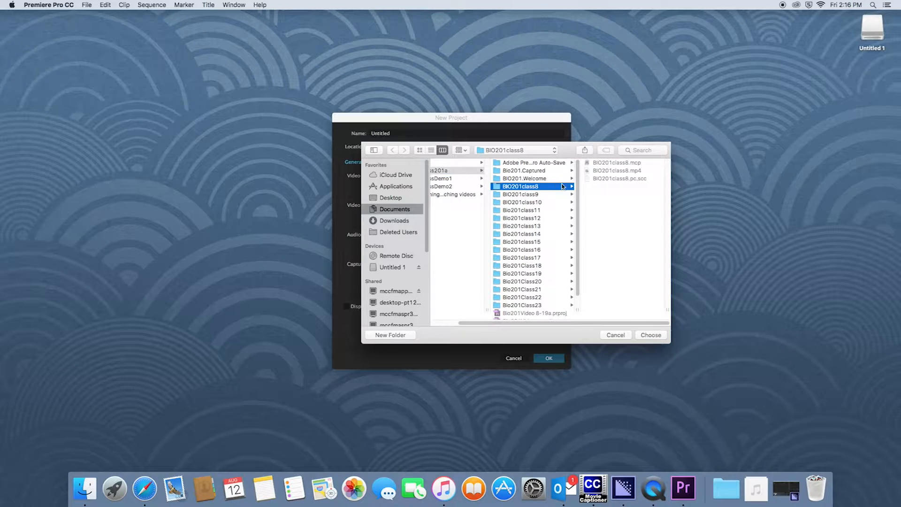
scroll(517, 188, "left", 2)
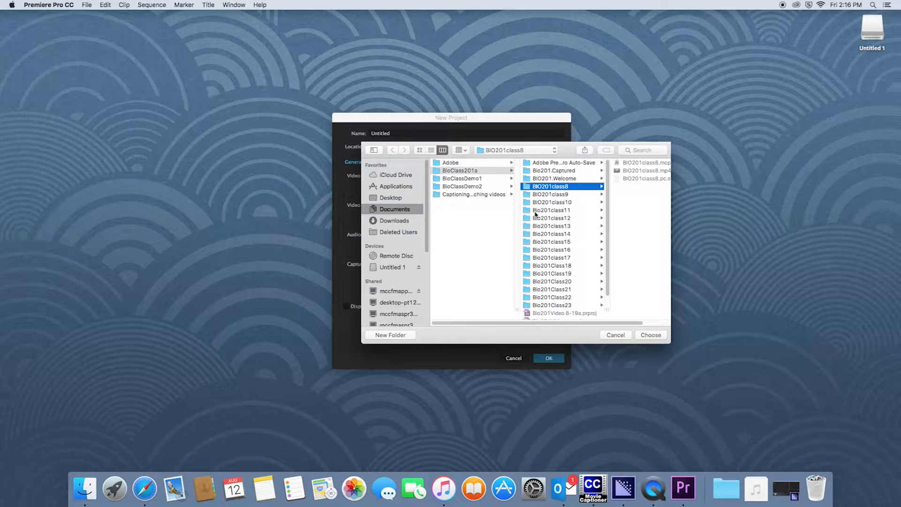
left_click(450, 179)
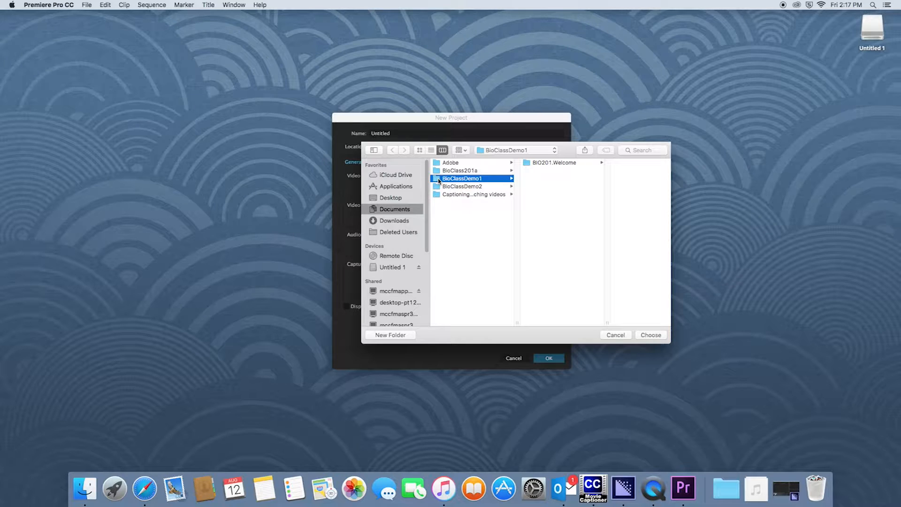
left_click(442, 170)
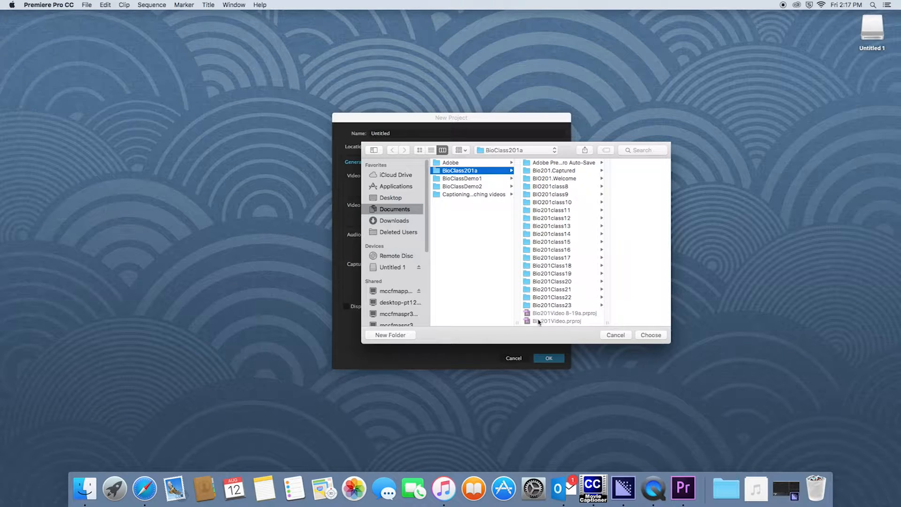
left_click(444, 180)
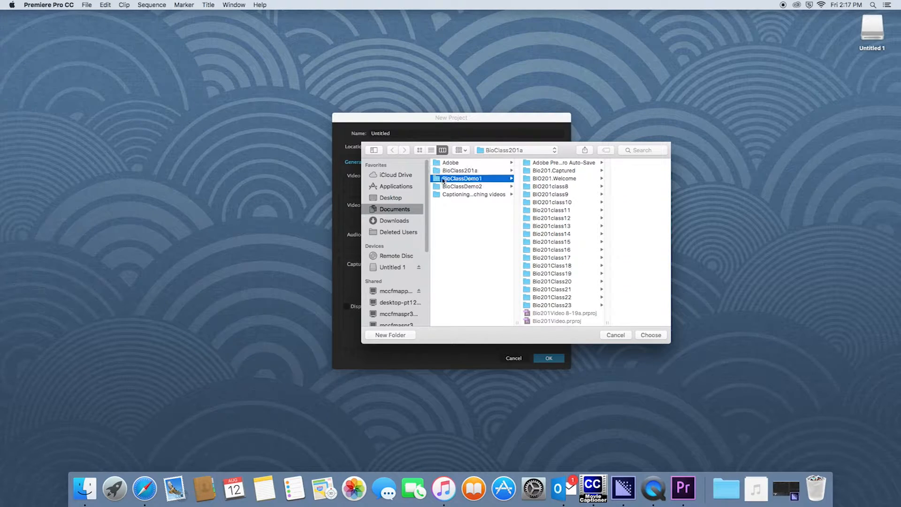
left_click(642, 336)
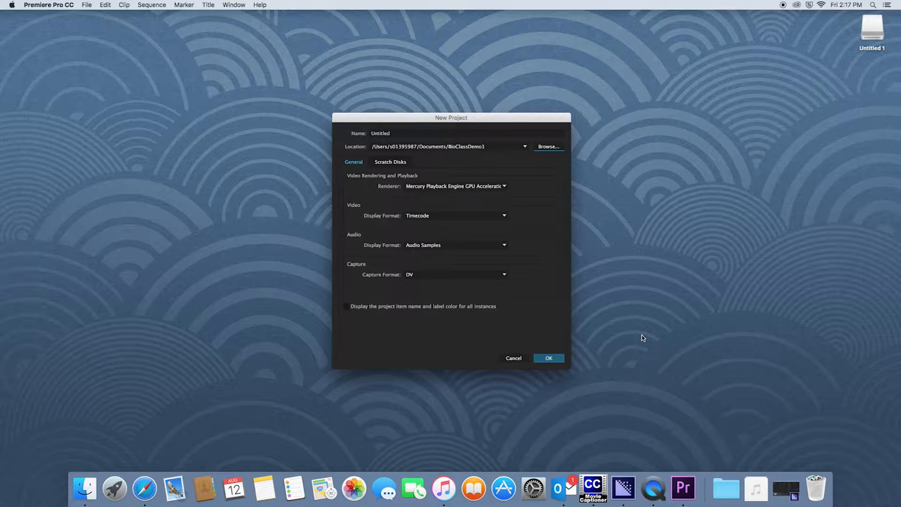
Step: Name the new project Demo1 and create it with the remaining default settings
left_click(408, 134)
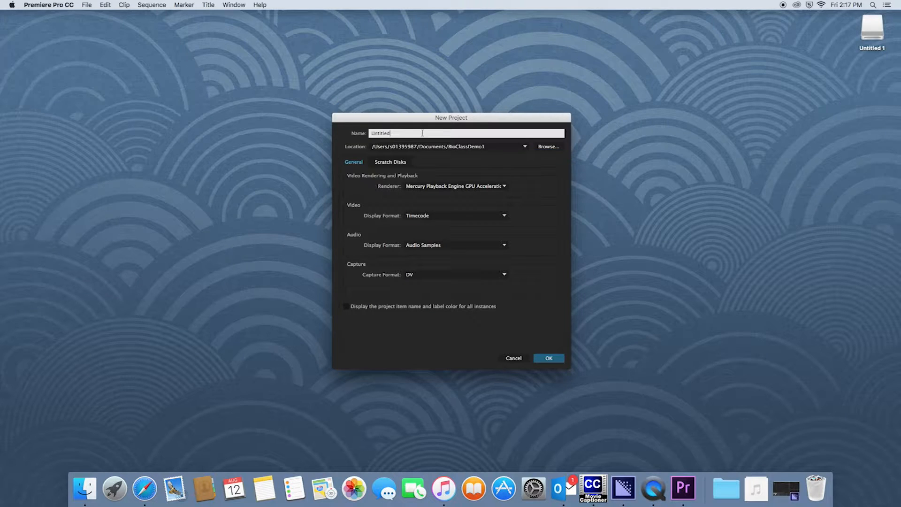
type("Demo1")
left_click(553, 360)
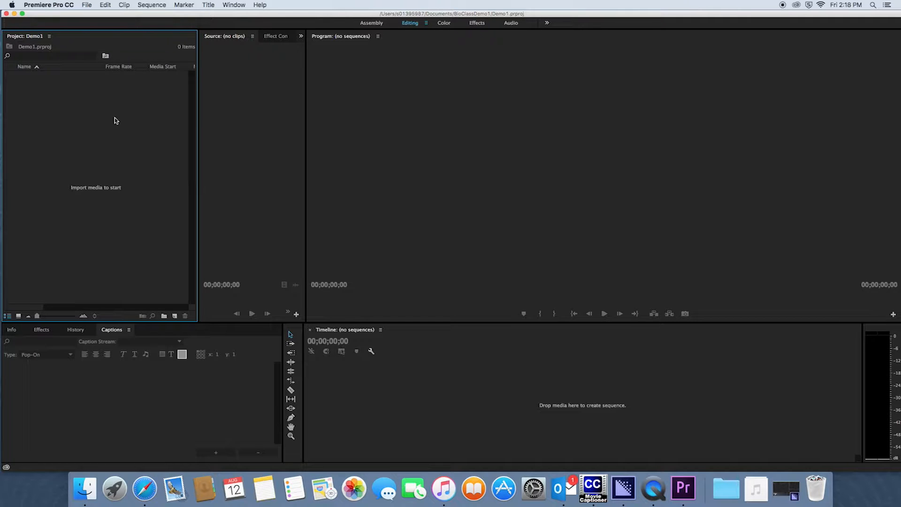
Step: Import BIO201Welcome.mp4 and BIO201Welcome.pc.scc together from the BIO201.Welcome folder into the project
right_click(78, 156)
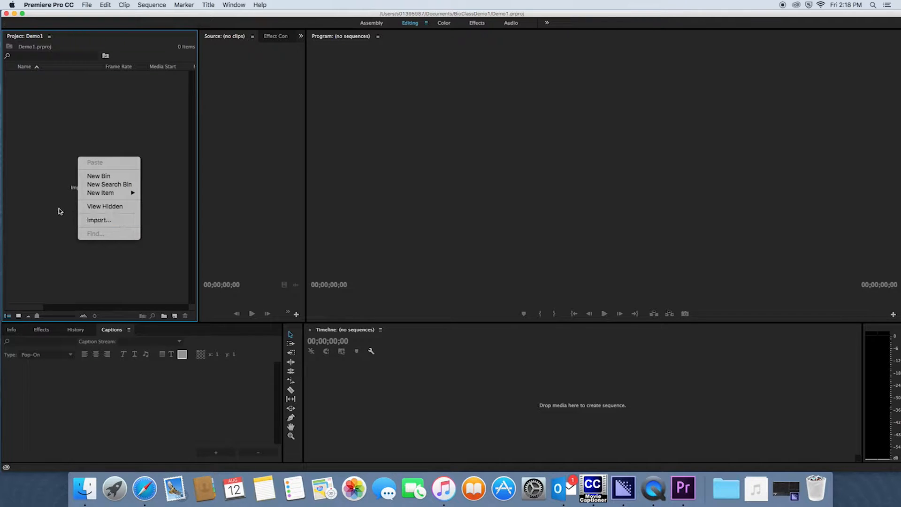
left_click(79, 194)
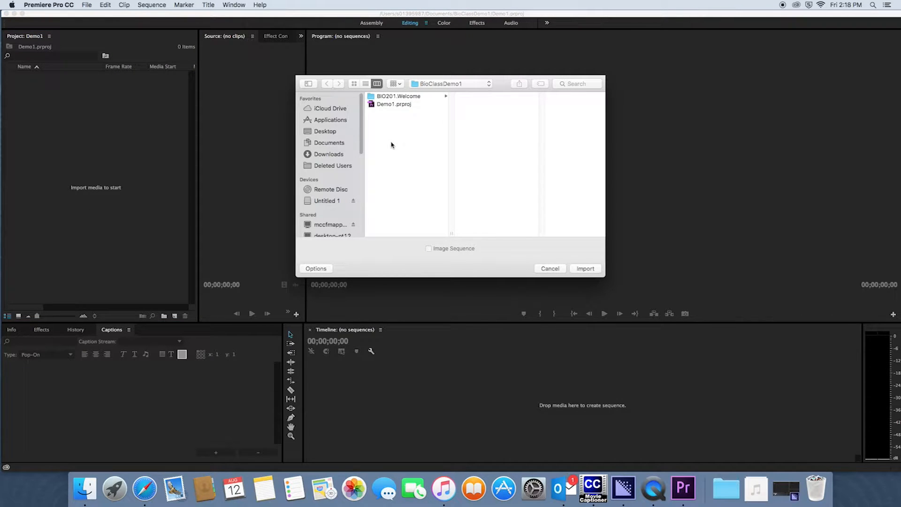
left_click(429, 97)
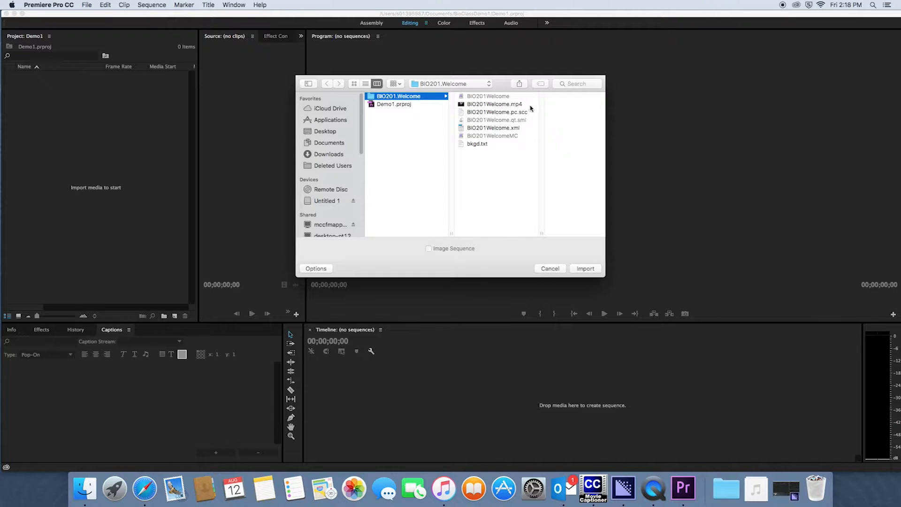
left_click(475, 106)
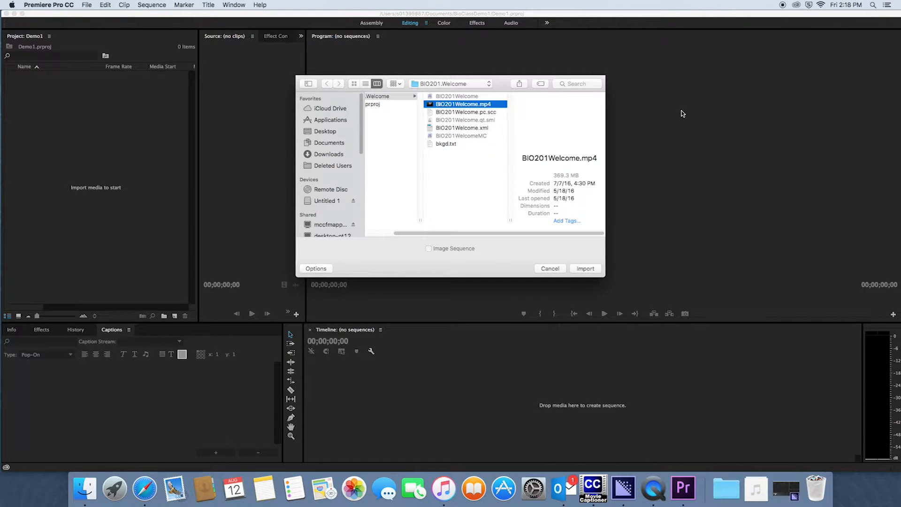
left_click(490, 114)
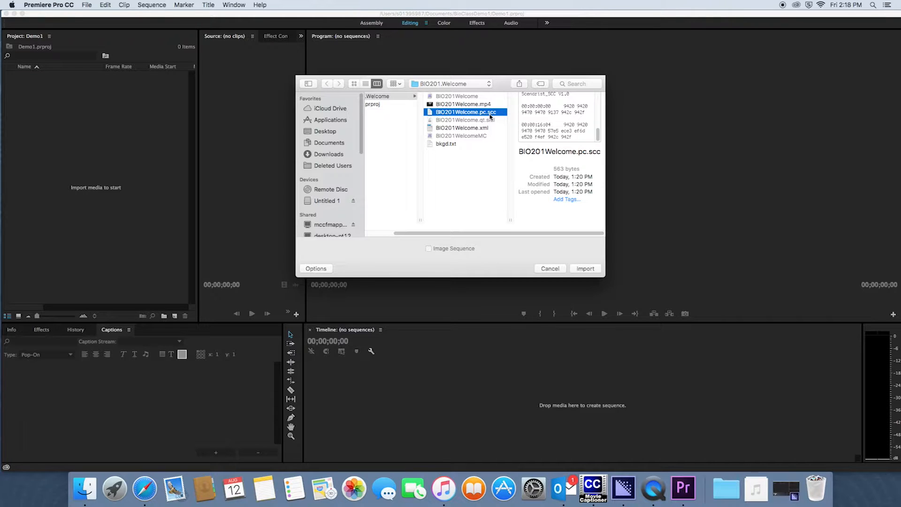
left_click(445, 104)
left_click(469, 113)
left_click(433, 105, "super")
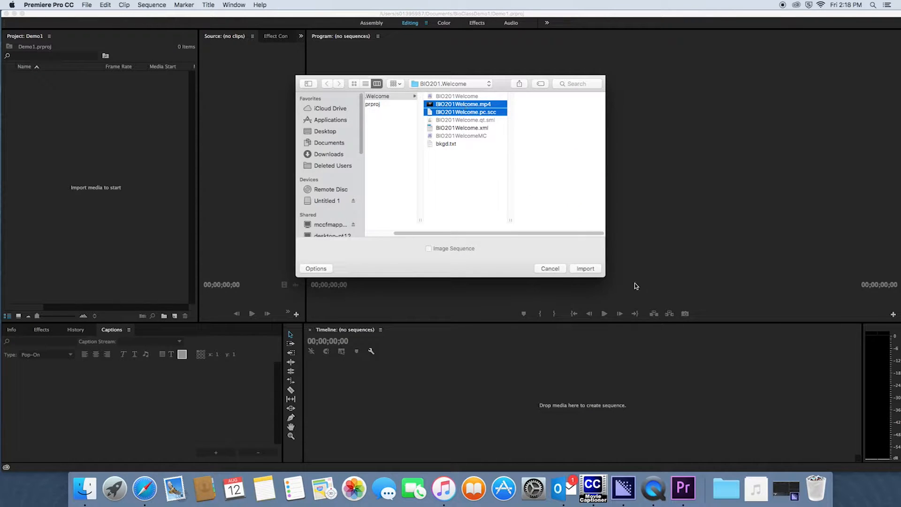
left_click(585, 269)
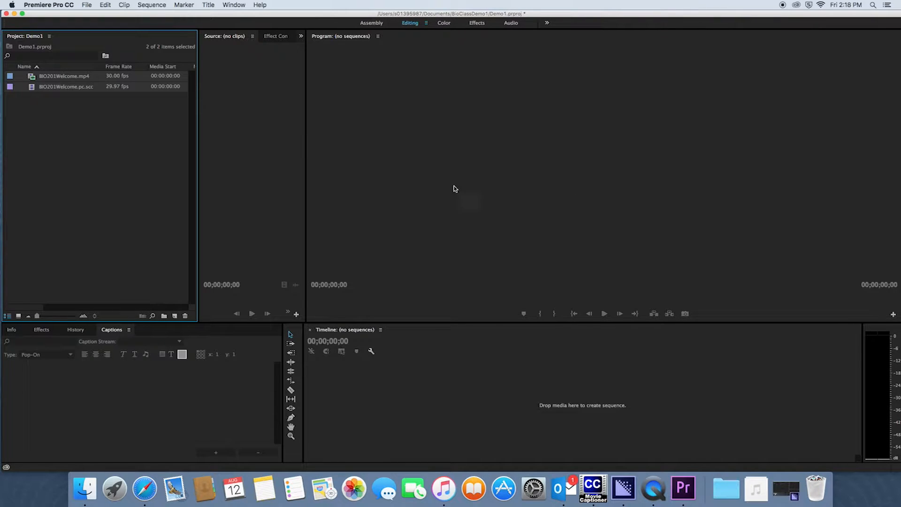
Step: Create a bin named Bio201Welcome in the project and move both imported files into it
left_click(35, 106)
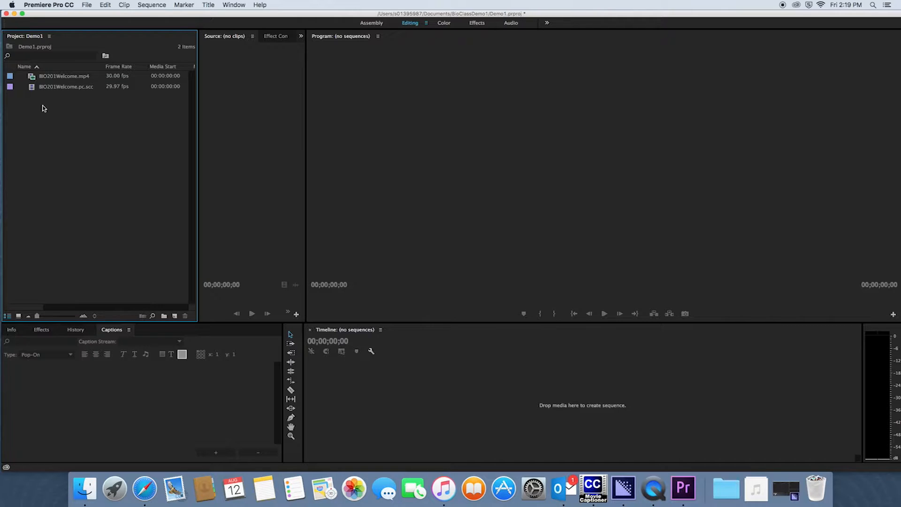
right_click(43, 109)
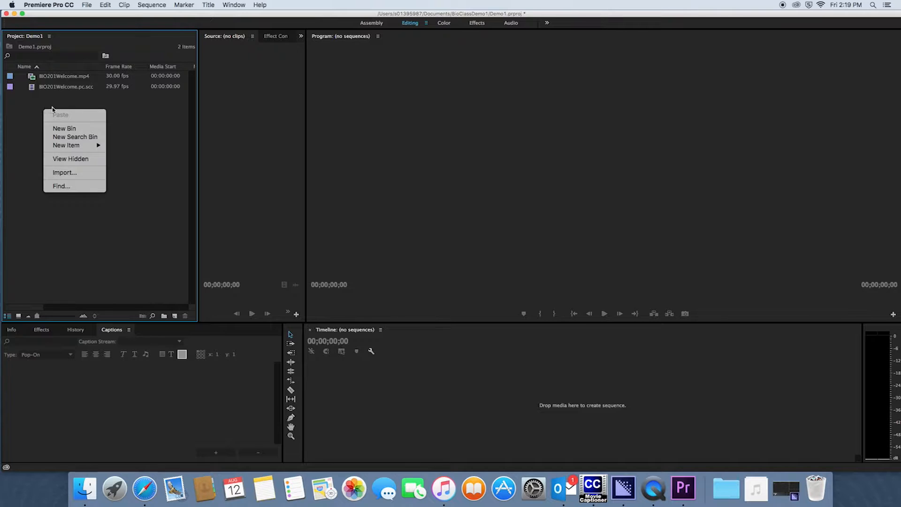
left_click(66, 129)
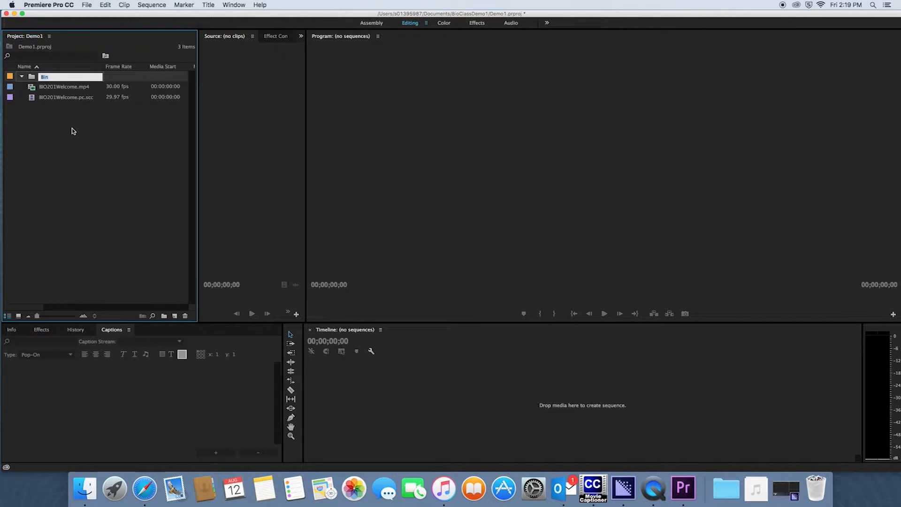
type("Bi")
left_click(54, 143)
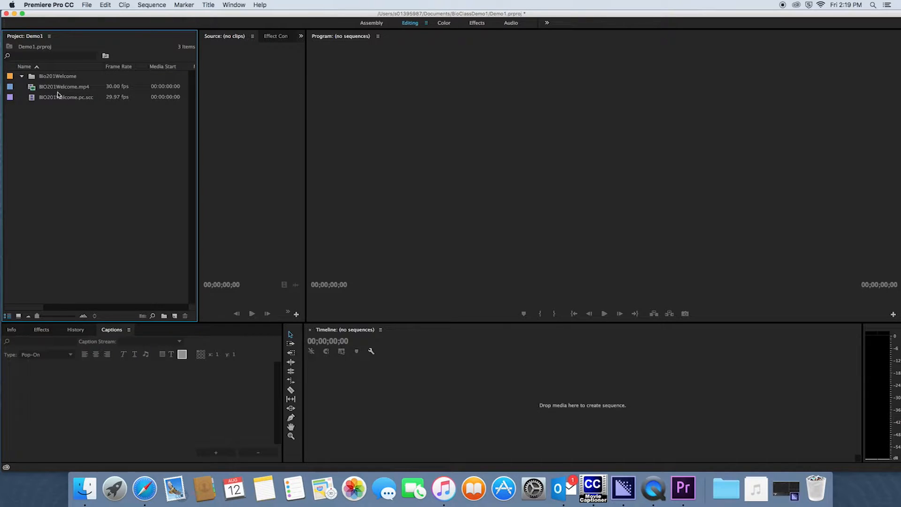
left_click_drag(37, 104, 32, 85)
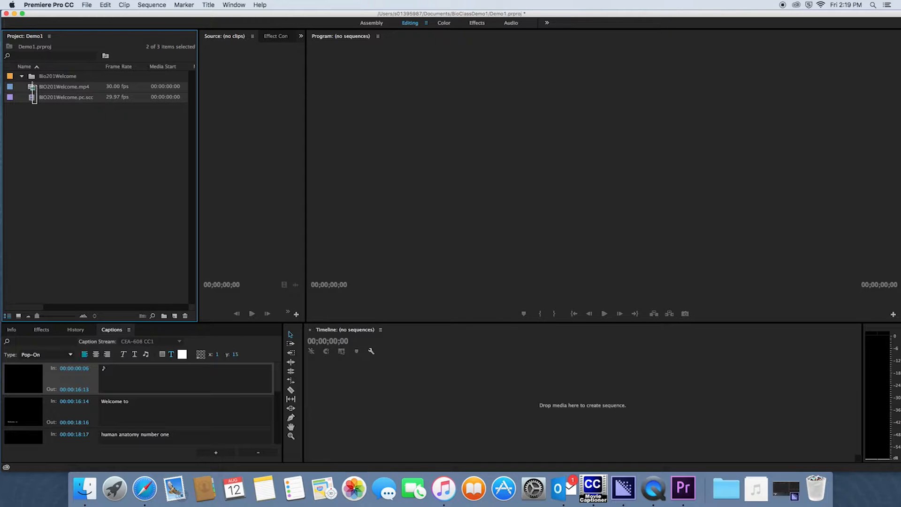
left_click_drag(34, 77, 34, 77)
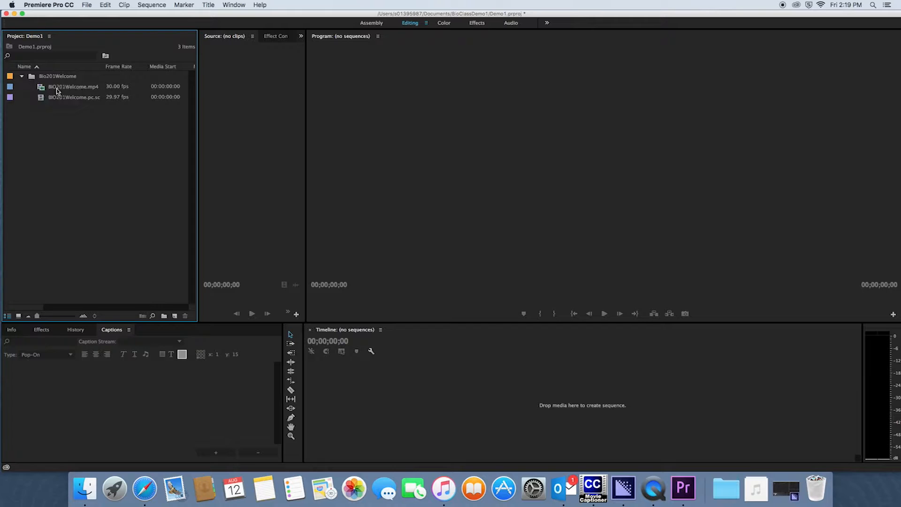
Step: Create a new sequence from the BIO201Welcome.mp4 clip in the Bio201Welcome bin
left_click(50, 90)
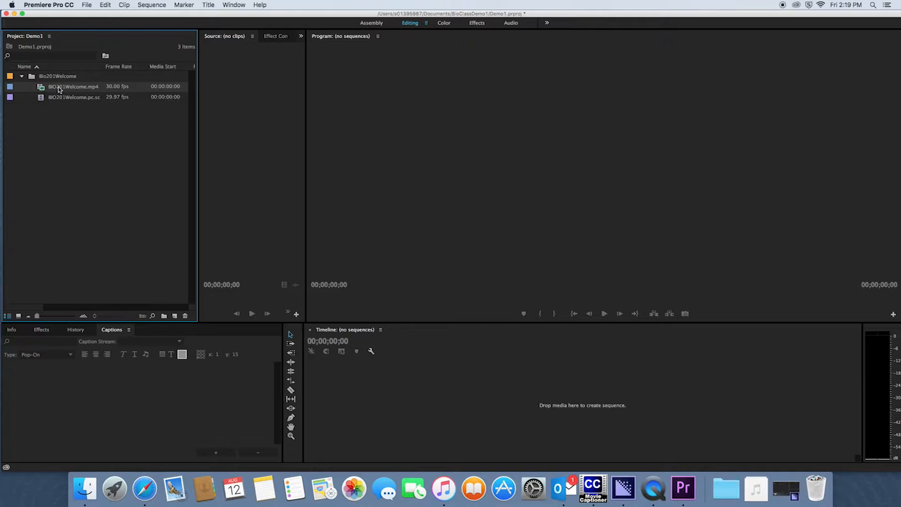
left_click(47, 97)
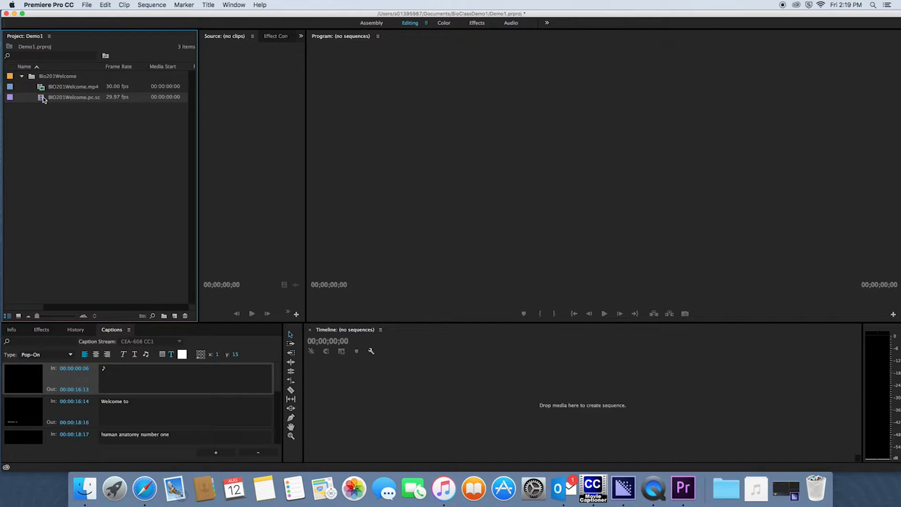
left_click(42, 89)
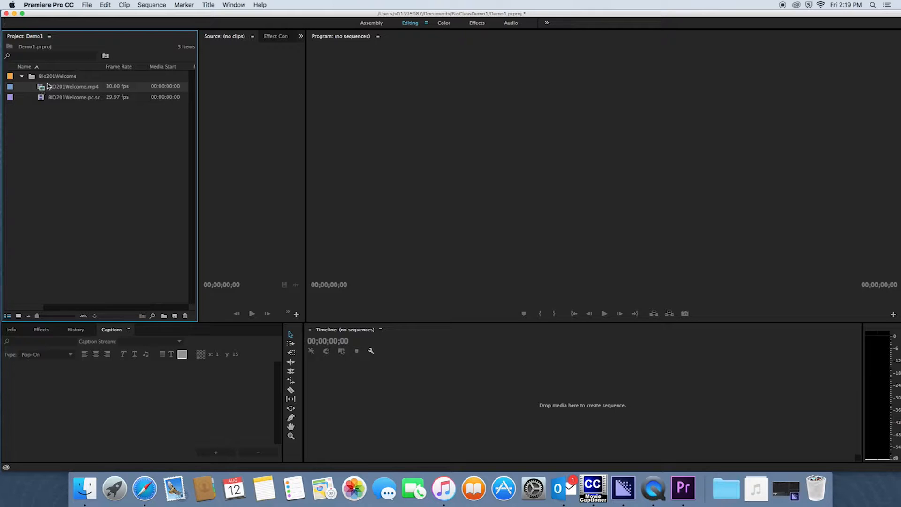
mouse_move(42, 90)
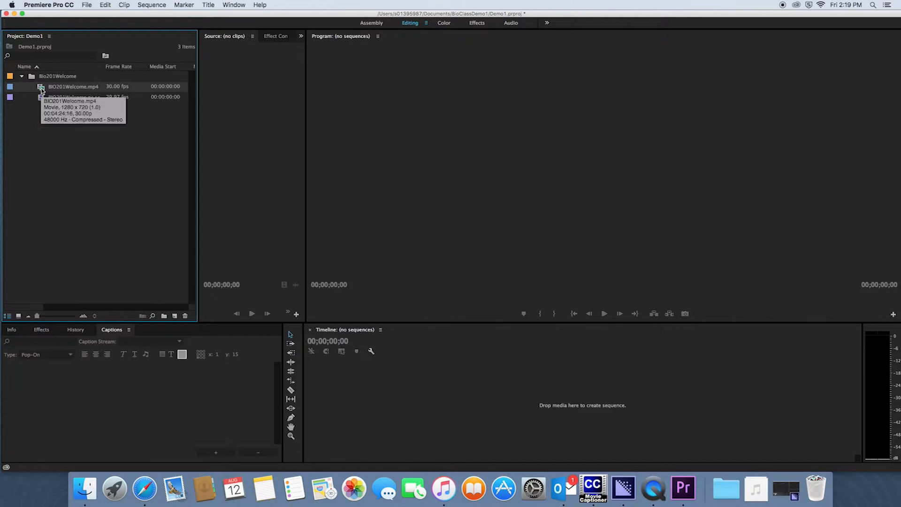
right_click(42, 90)
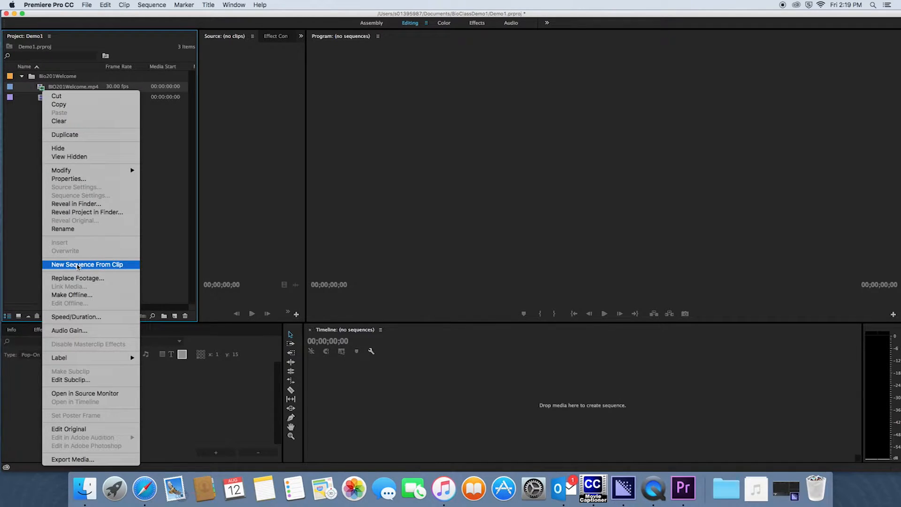
left_click(78, 266)
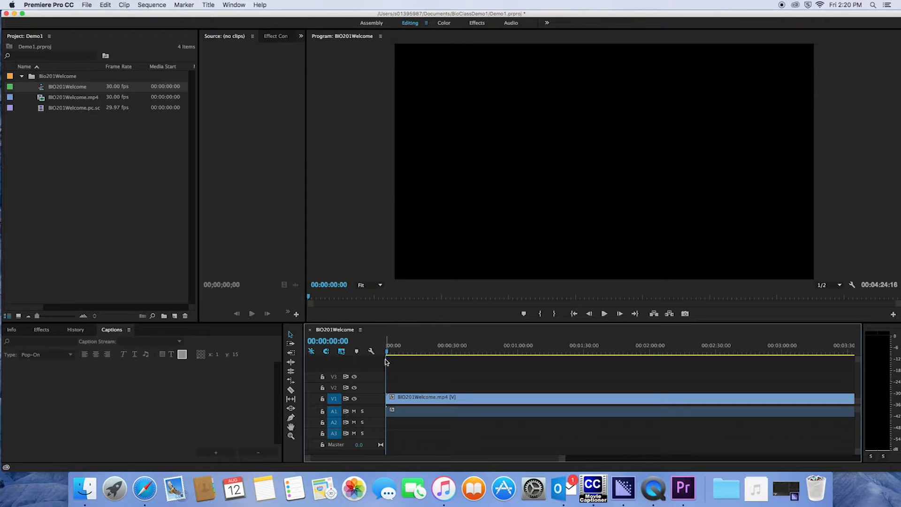
Step: Play the opening seconds of the BIO201Welcome sequence to preview the video, and stop playback
mouse_move(387, 350)
left_mouse_down()
mouse_move(404, 349)
mouse_move(392, 352)
left_mouse_up()
left_click(604, 314)
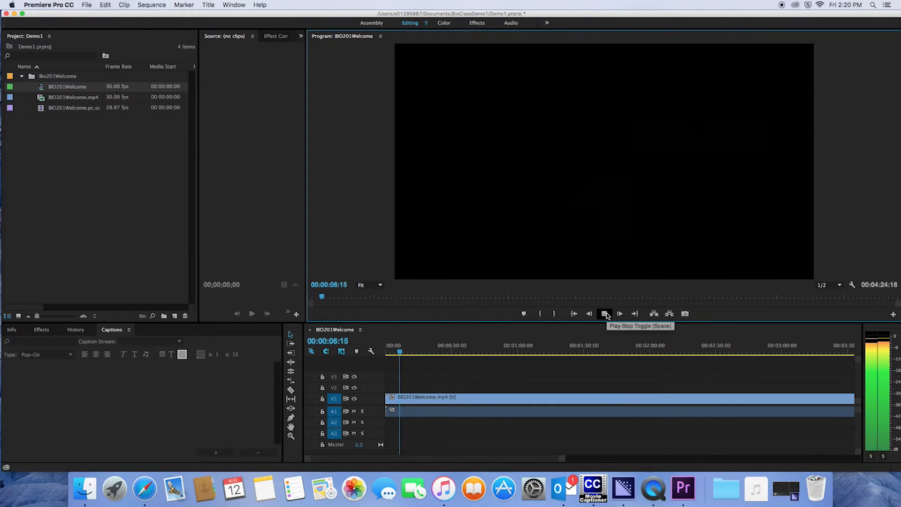
left_click(605, 313)
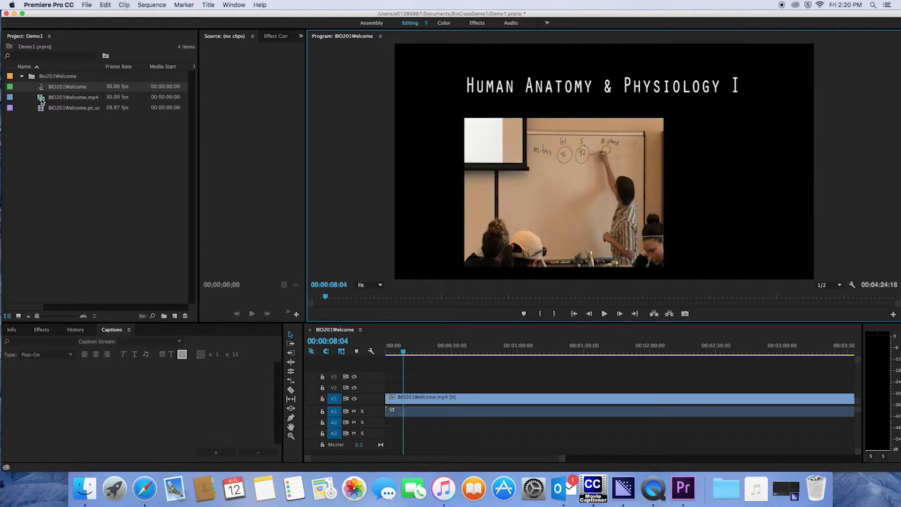
mouse_move(41, 101)
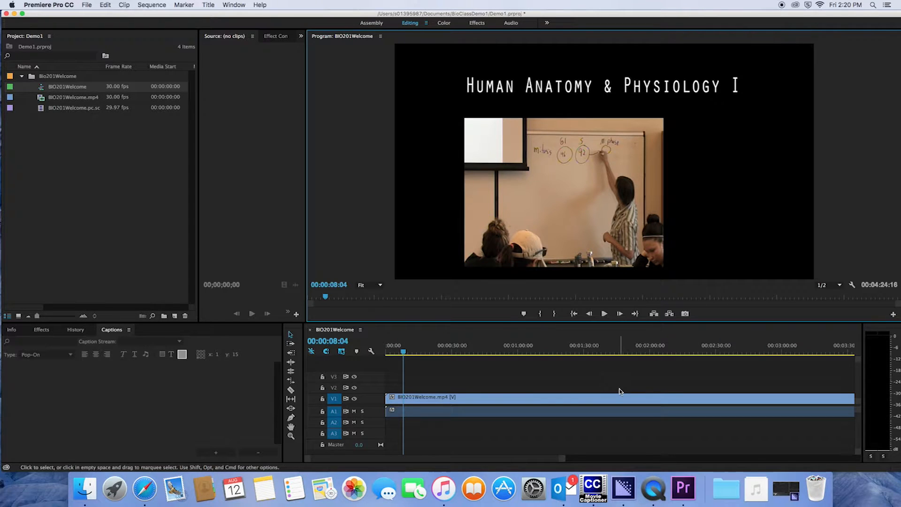
mouse_move(73, 92)
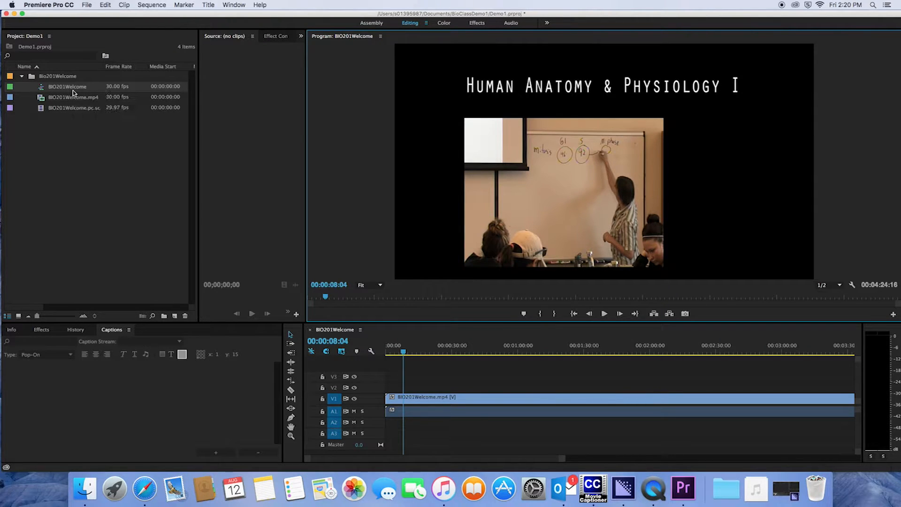
Step: Place the BIO201Welcome.pc.scc caption file on track V2 at the start of the sequence, above the video
left_click(75, 124)
left_click(41, 108)
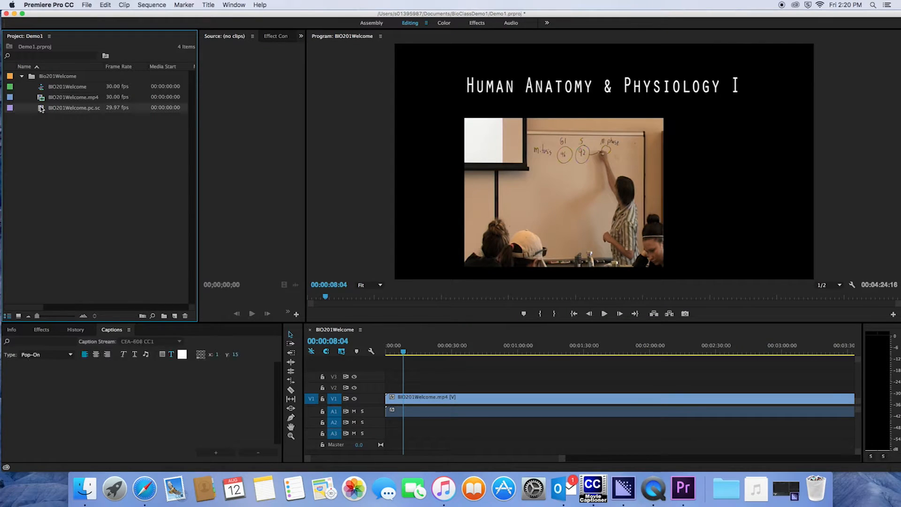
left_click_drag(47, 110, 375, 393)
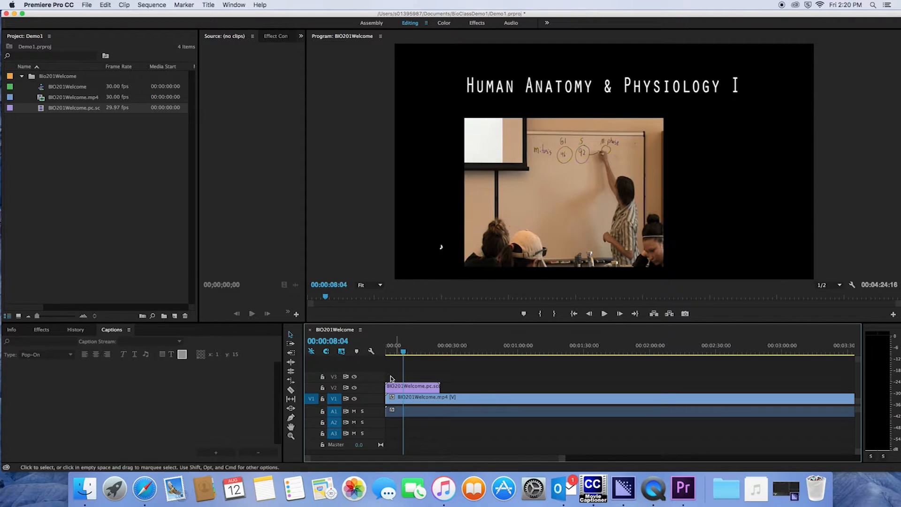
Step: Scrub to 00:00:19:18 and back to 00:00:07:24 to preview the captions, and view the caption clip's entries
left_click_drag(403, 352, 429, 353)
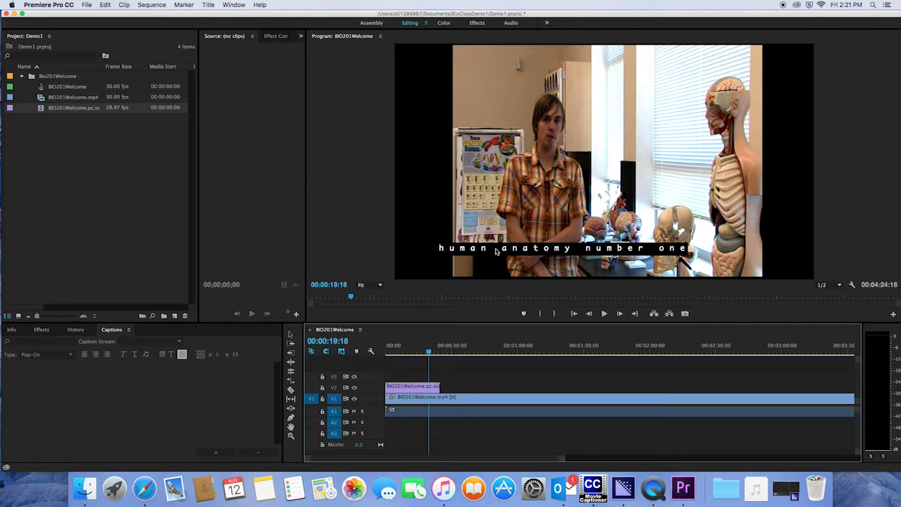
left_click_drag(425, 353, 402, 354)
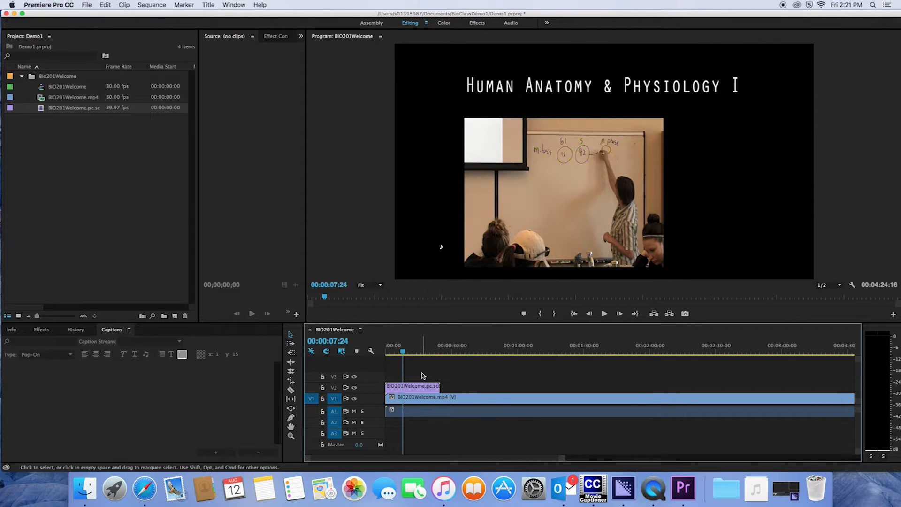
double_click(420, 387)
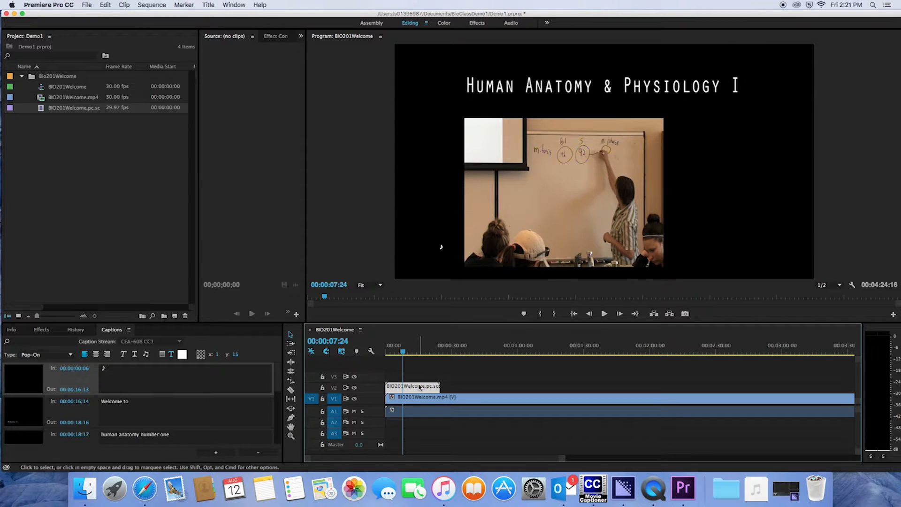
left_click(461, 384)
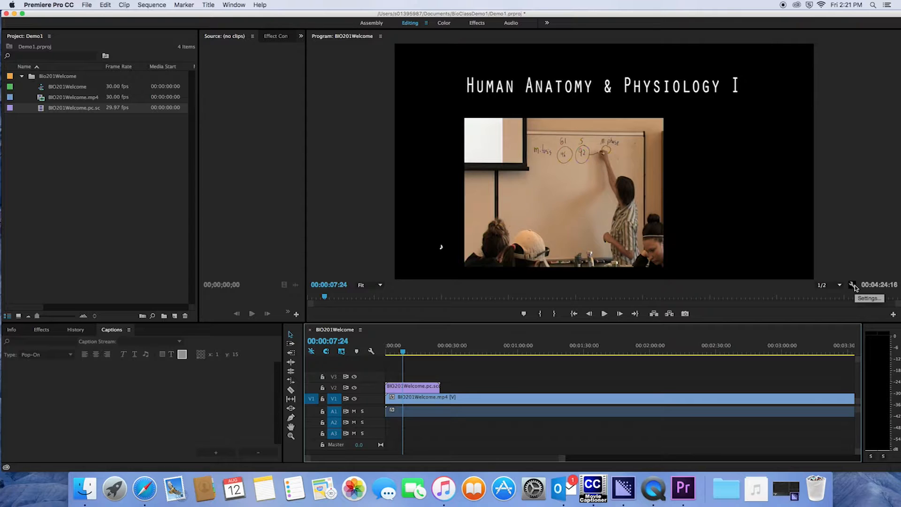
Step: Save the project and set the Program Monitor's captions display to standard CEA-608 and stream CC1
key("cmd+s")
left_click(852, 286)
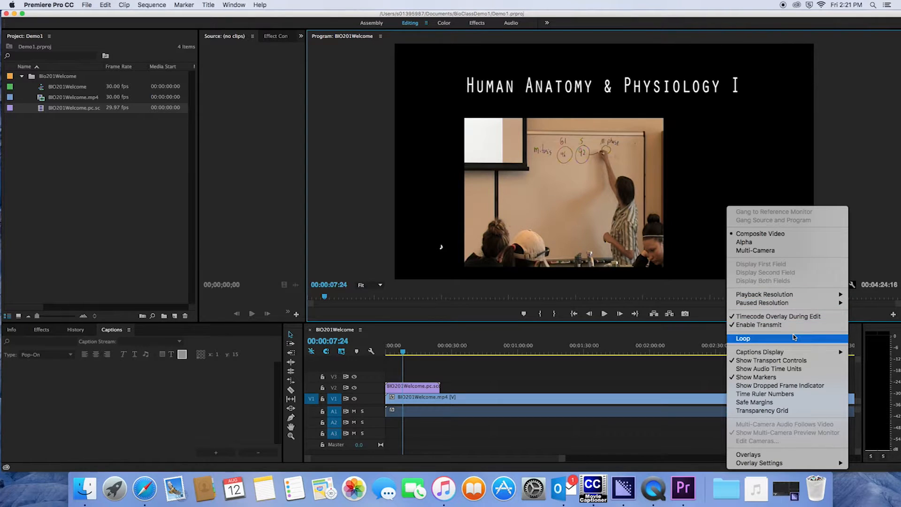
mouse_move(793, 353)
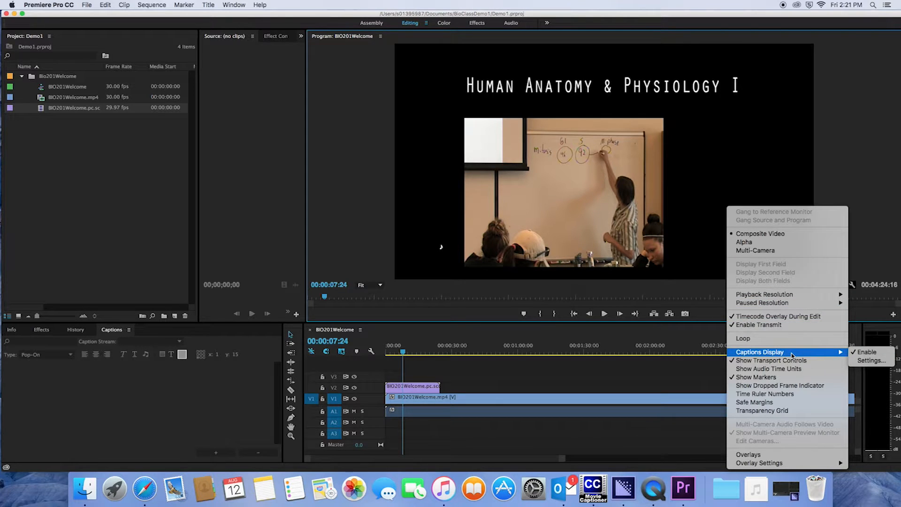
left_click(861, 362)
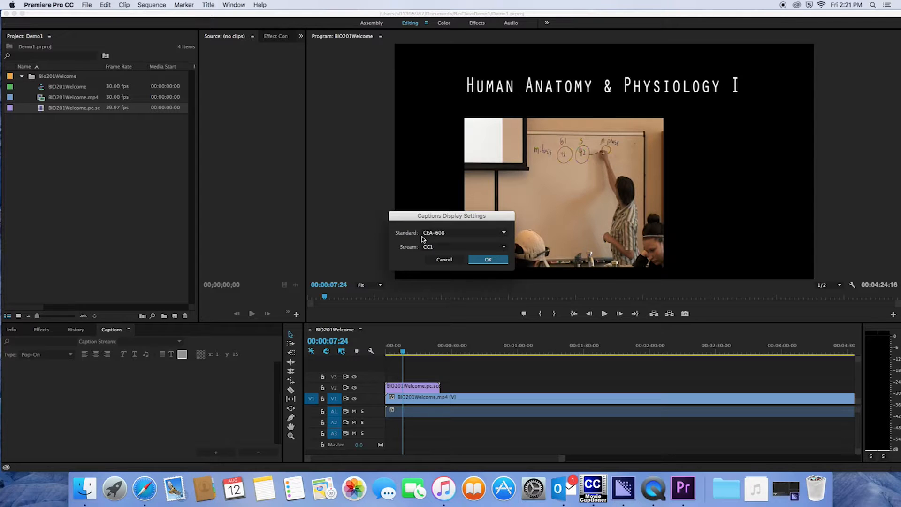
left_click(448, 234)
left_click(449, 241)
left_click(448, 247)
left_click(436, 255)
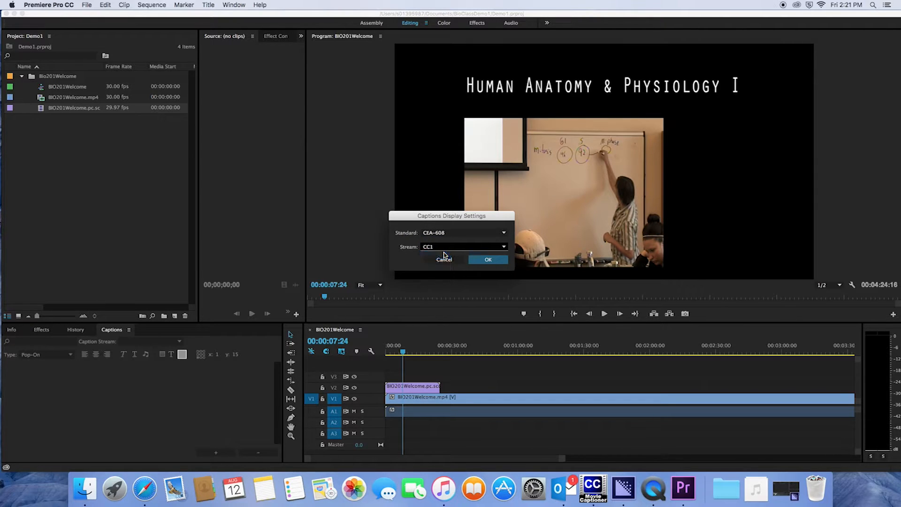
left_click(490, 259)
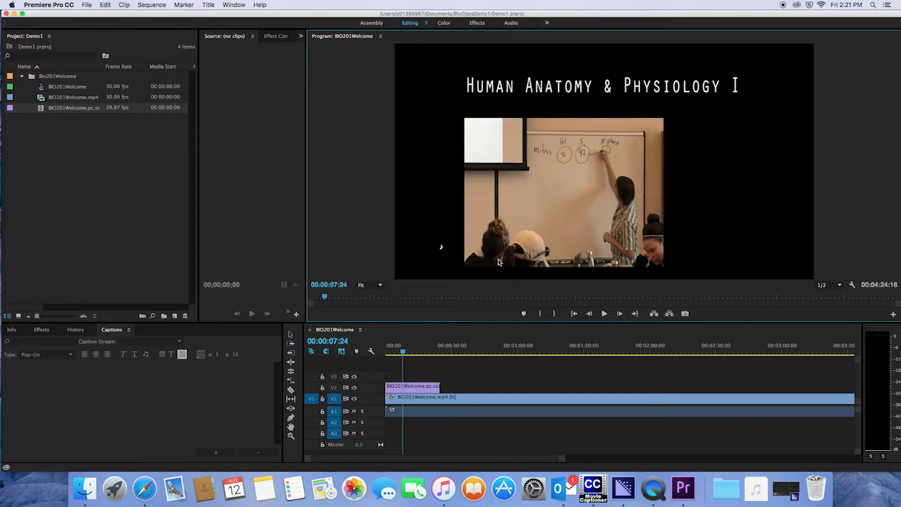
Step: Turn the Program Monitor's captions display off and enable it again
left_click(851, 285)
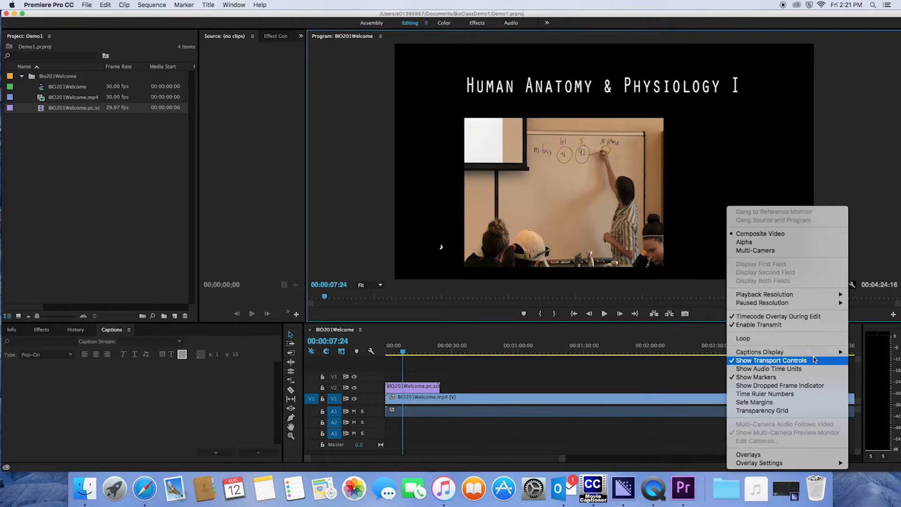
mouse_move(814, 353)
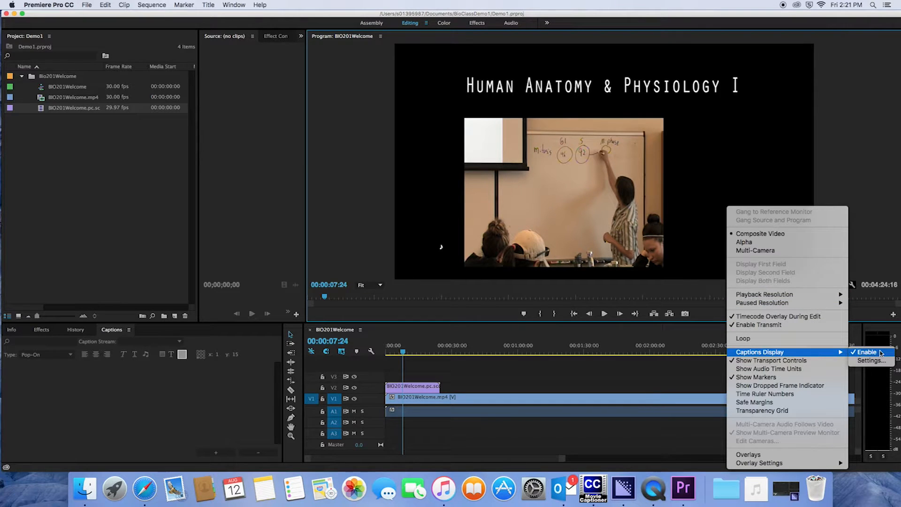
left_click(856, 355)
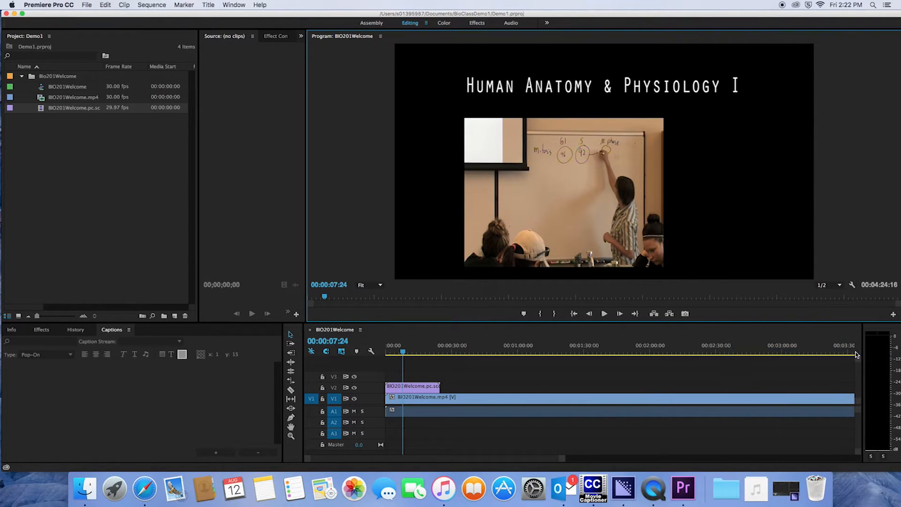
left_click(423, 389)
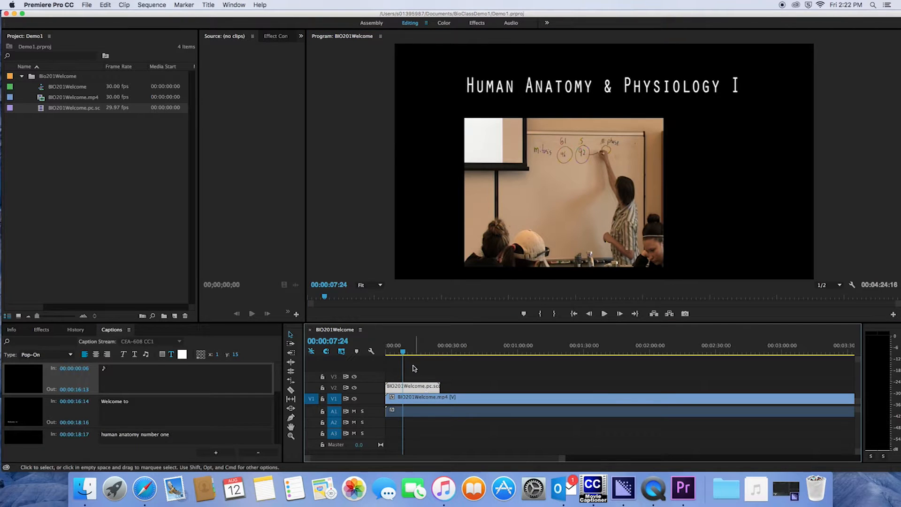
key("j")
left_click(852, 284)
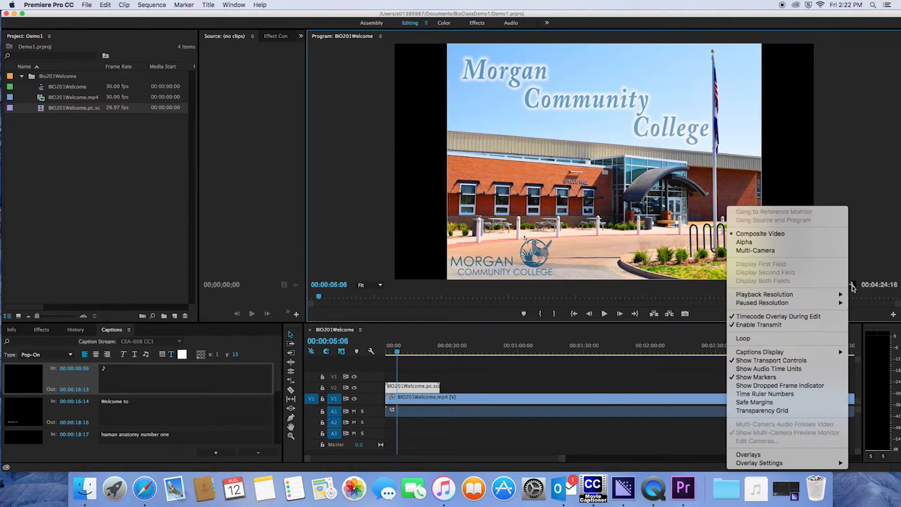
mouse_move(810, 352)
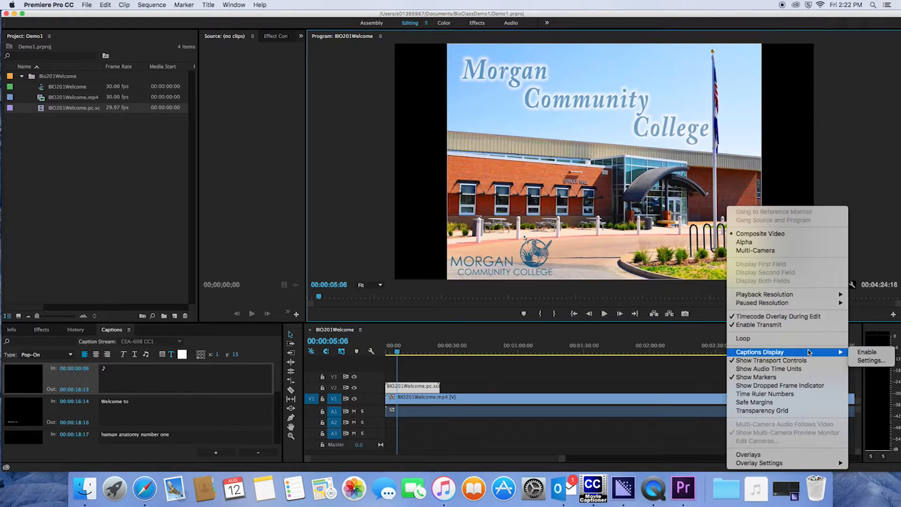
left_click(868, 356)
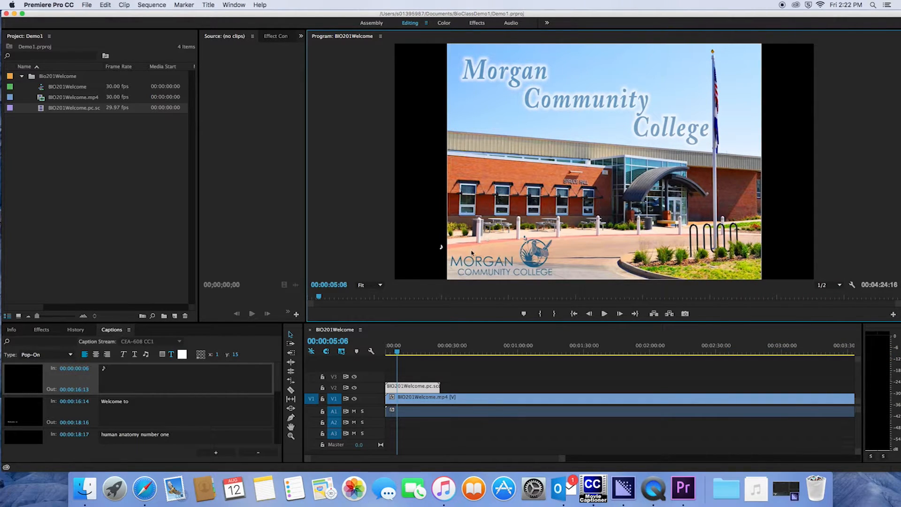
Step: Scrub to 00:00:21:06 to check the displayed captions, glance at the project history, and bring the caption list back into view
left_click_drag(406, 351, 433, 352)
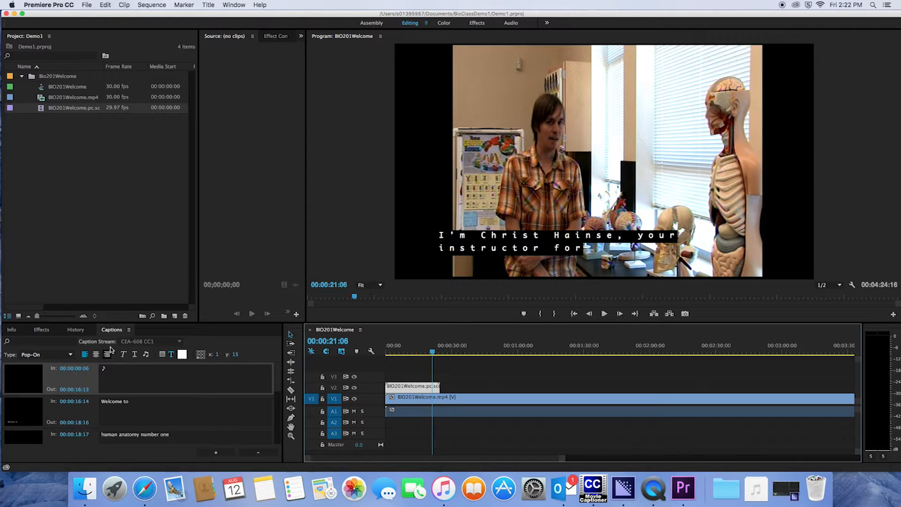
left_click(78, 330)
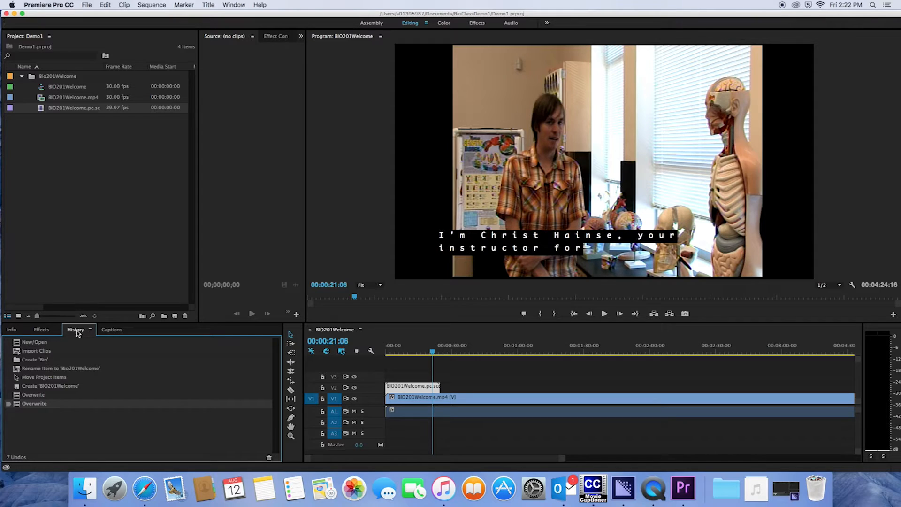
left_click(111, 331)
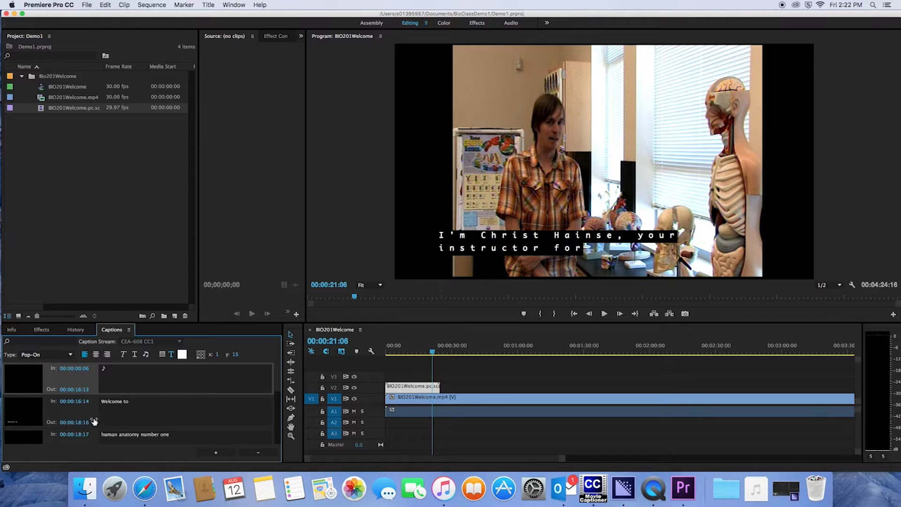
left_click(242, 6)
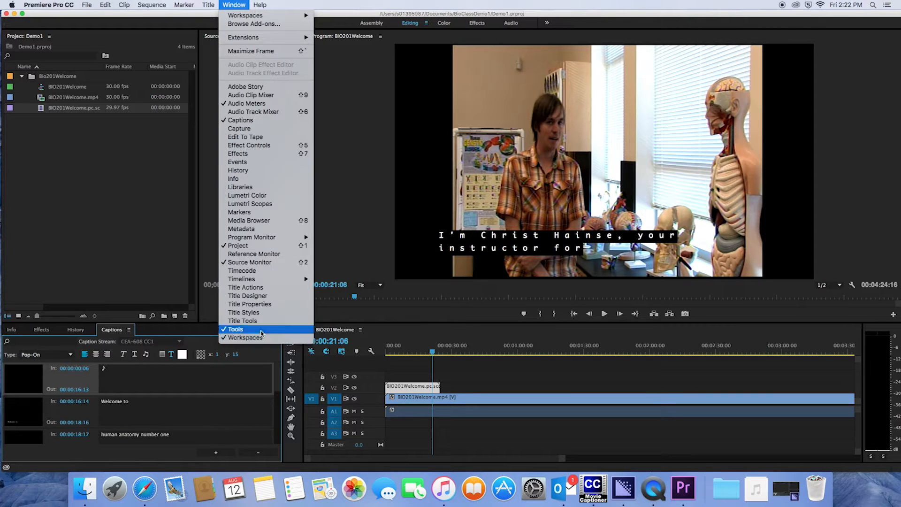
left_click(227, 123)
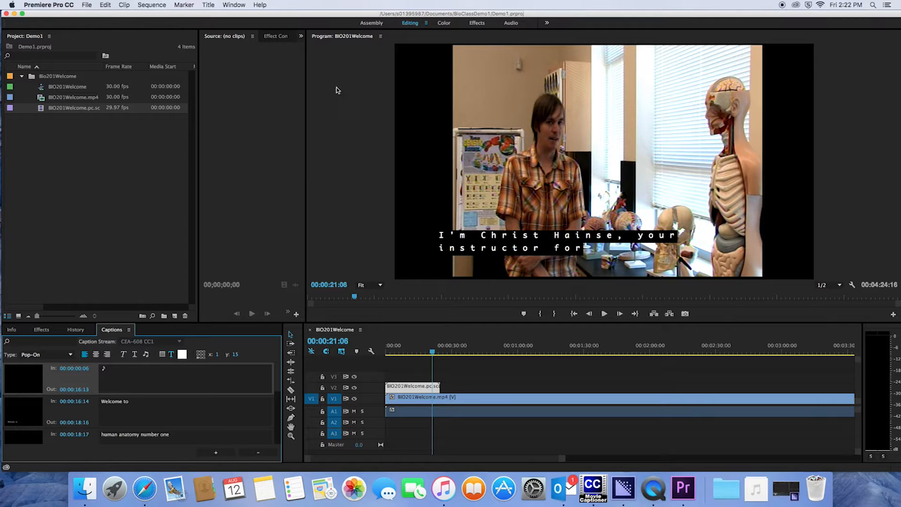
left_click(233, 4)
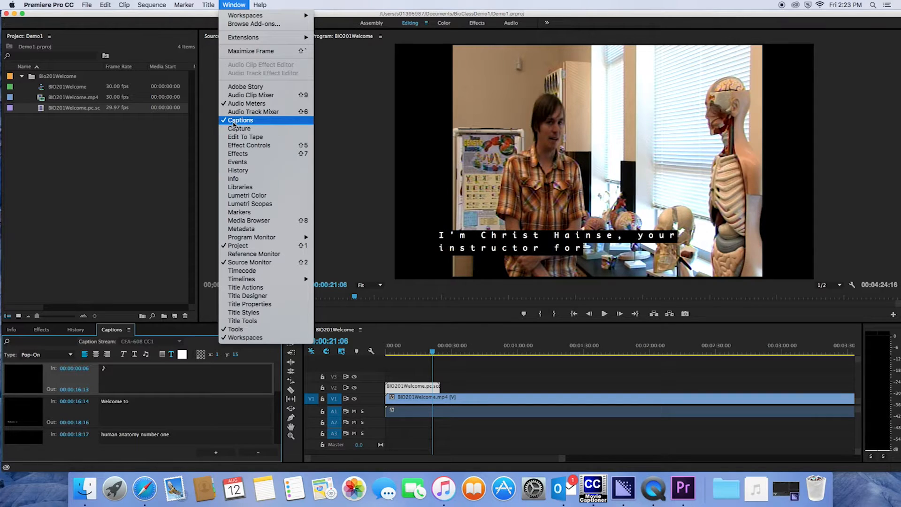
left_click(113, 331)
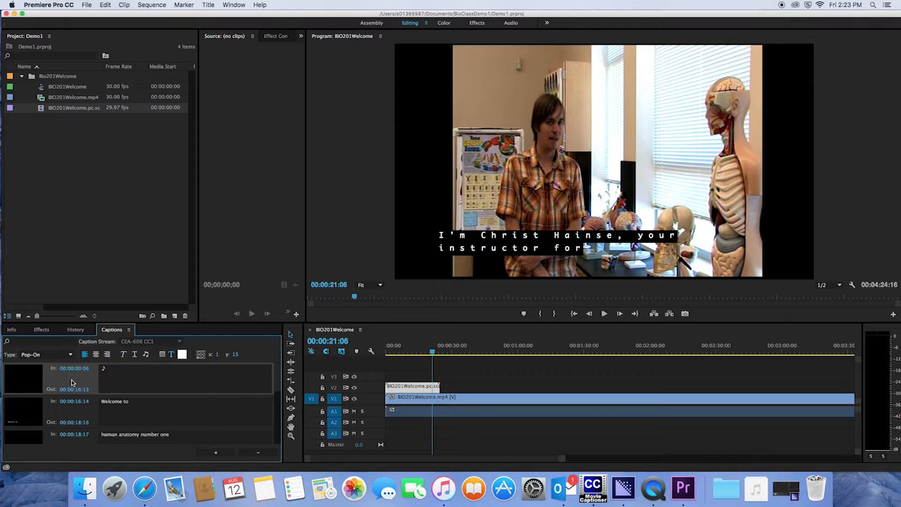
Step: Reselect the caption clip on V2 and review its caption entries and their in and out times
left_click(101, 174)
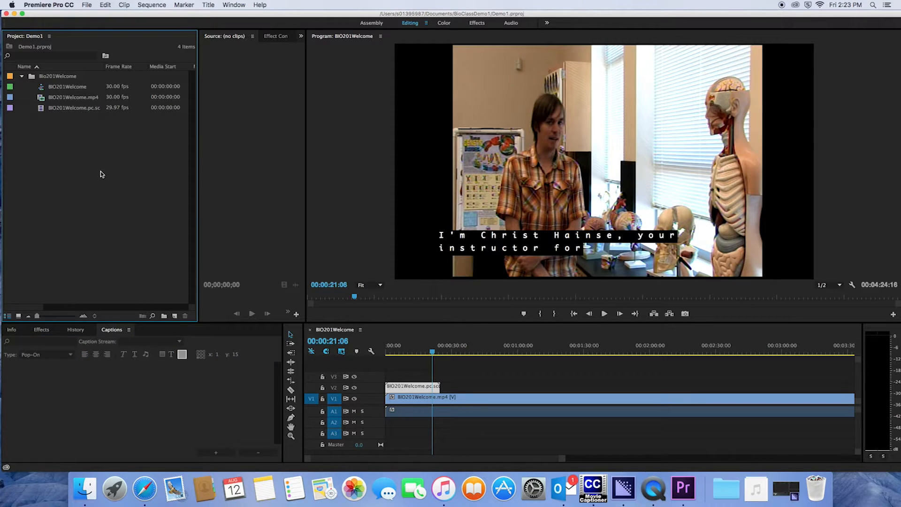
left_click(412, 42)
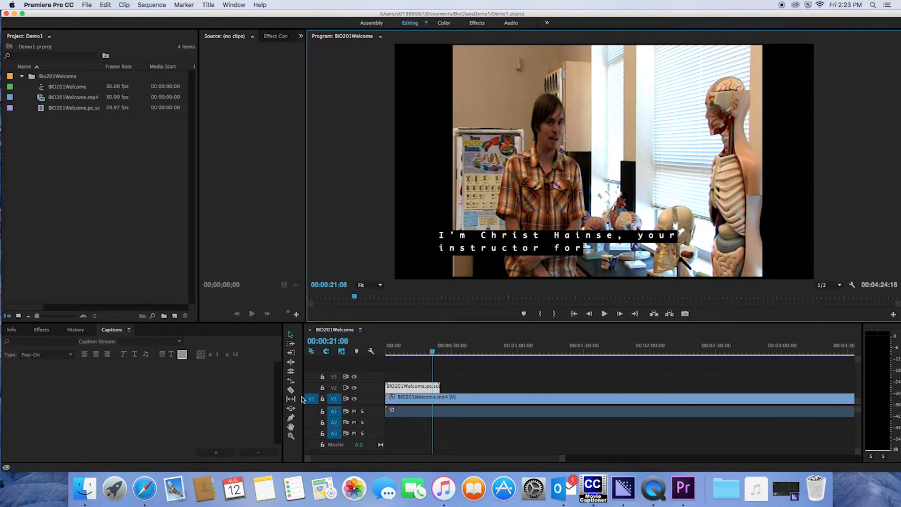
left_click(404, 389)
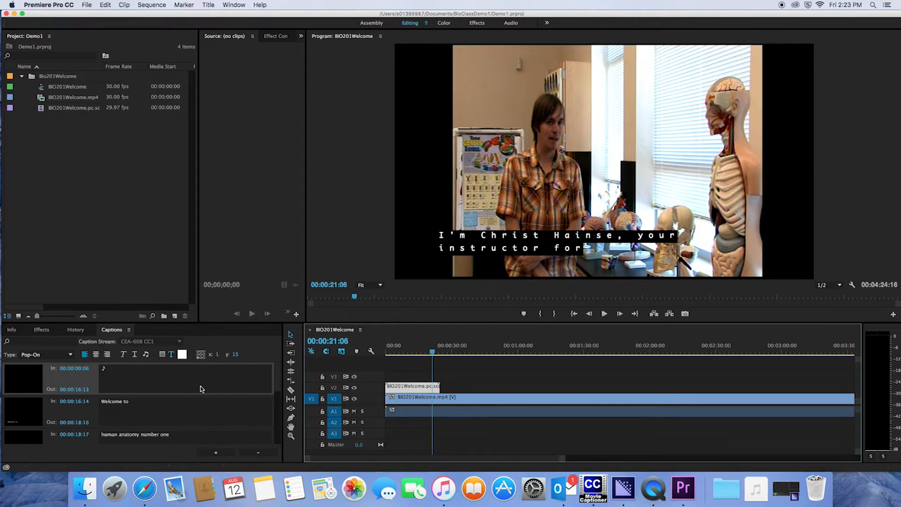
scroll(186, 387, "down", 1)
scroll(187, 388, "down", 3)
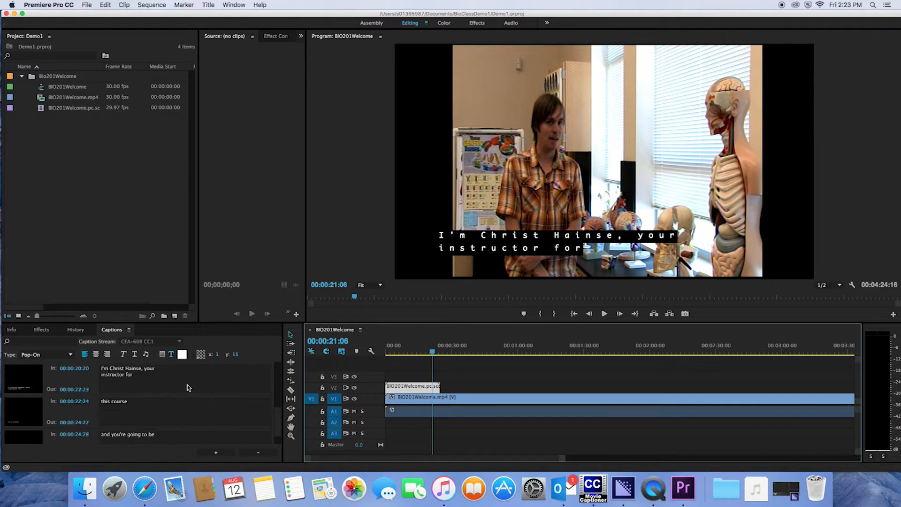
scroll(191, 400, "up", 4)
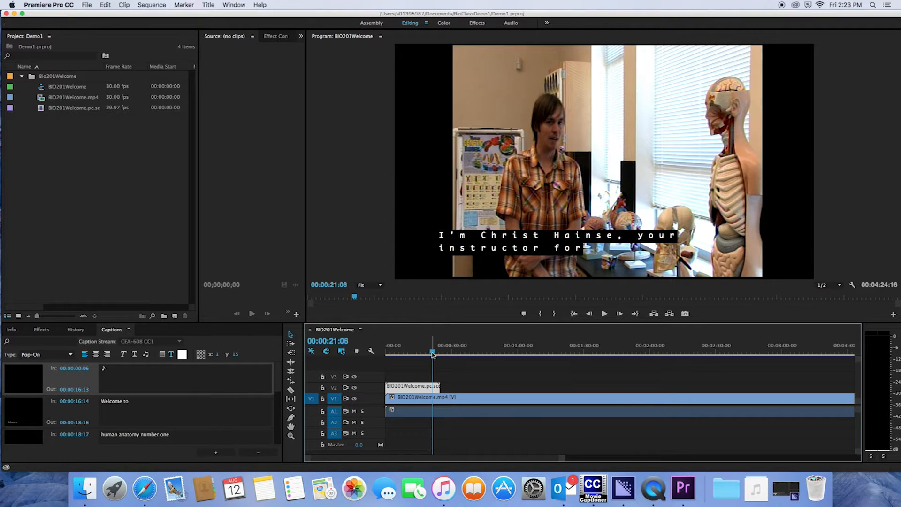
Step: Move the playhead to 00:00:18:06 and expand all timeline tracks to show the caption blocks and audio waveform
left_click_drag(432, 352, 426, 353)
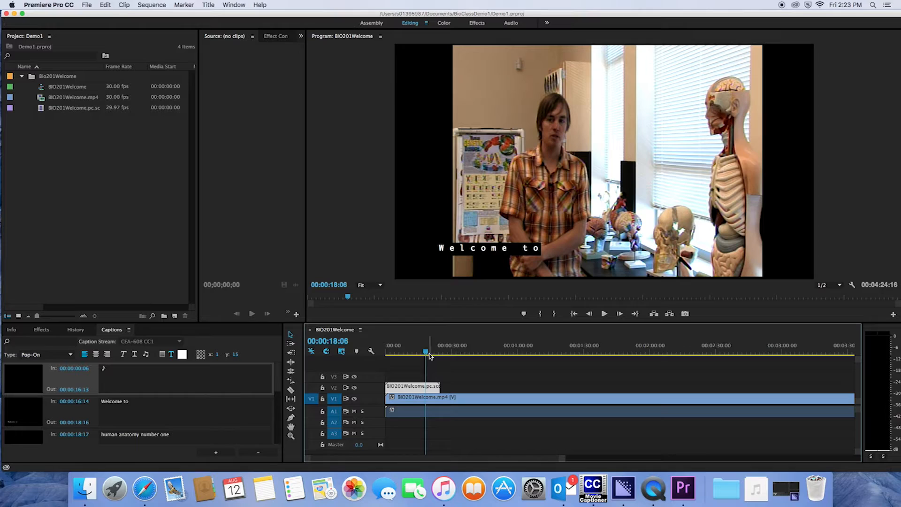
left_click(371, 352)
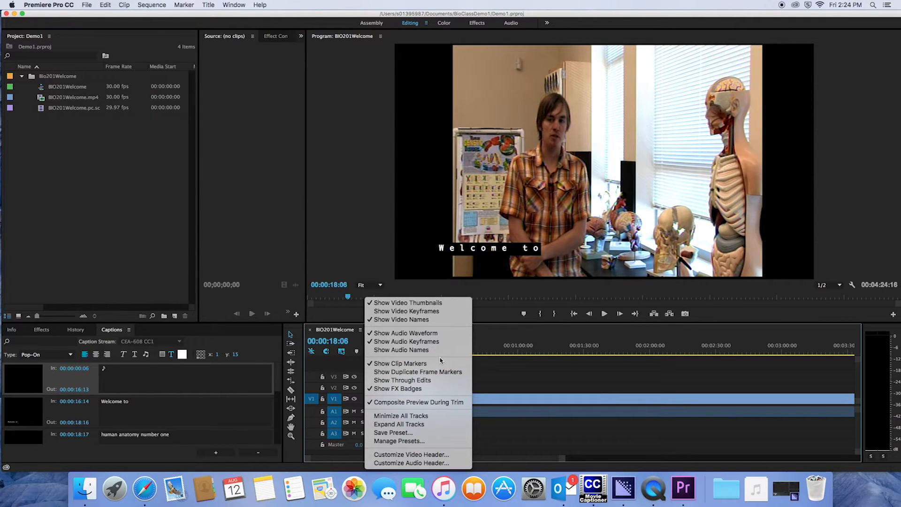
left_click(418, 425)
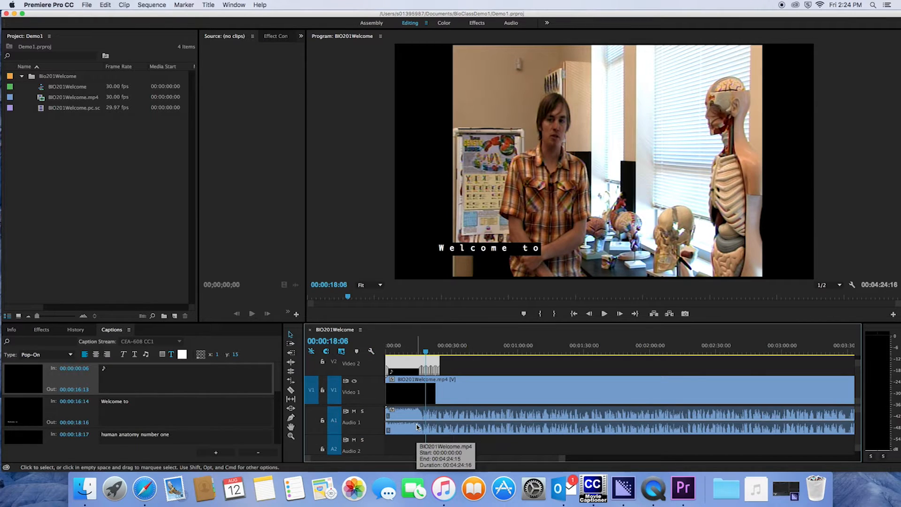
Step: Position the playhead at 00:00:17:05, close to where the first spoken caption lines up with the audio waveform
left_click_drag(389, 351, 424, 350)
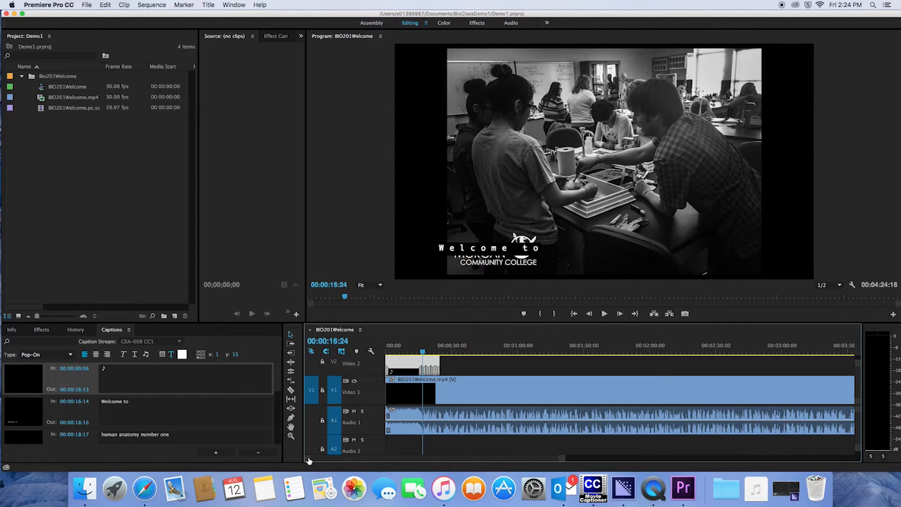
left_click_drag(563, 459, 489, 458)
left_click_drag(550, 351, 571, 348)
key("XF86AudioMute")
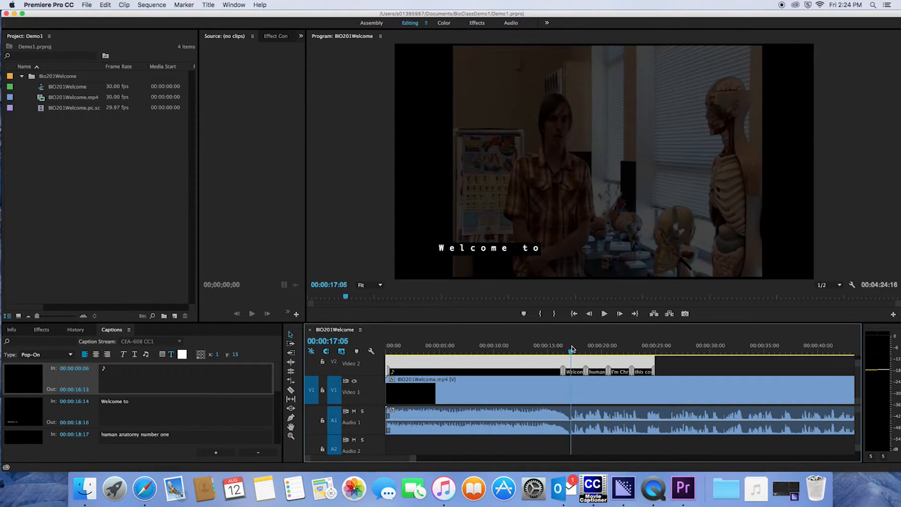
Step: Raise the system volume and scrub the playhead to 00:00:17:16 to find where the speaker begins talking
key("XF86AudioRaiseVolume")
key("XF86AudioRaiseVolume")
key("XF86AudioRaiseVolume")
key("XF86AudioRaiseVolume")
key("XF86AudioRaiseVolume")
key("XF86AudioRaiseVolume")
mouse_move(571, 352)
left_mouse_down()
mouse_move(548, 352)
mouse_move(568, 352)
left_mouse_up()
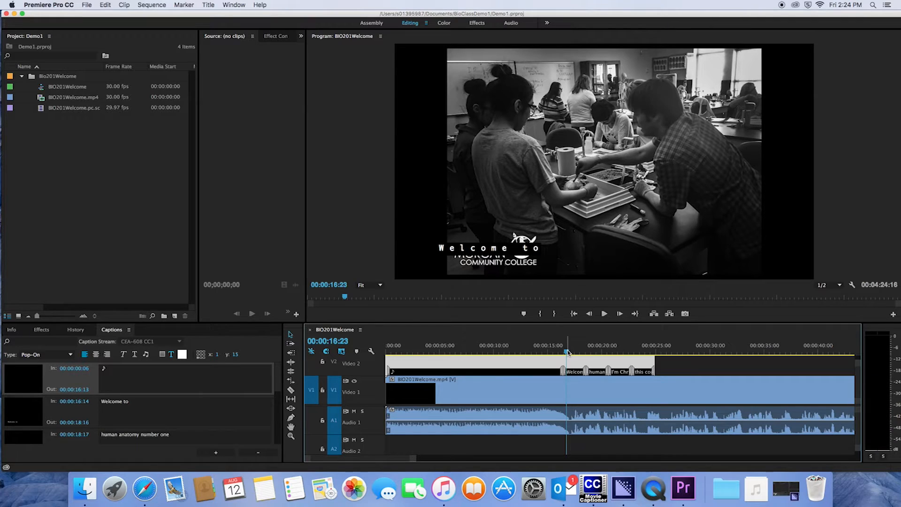
left_click_drag(568, 354, 574, 355)
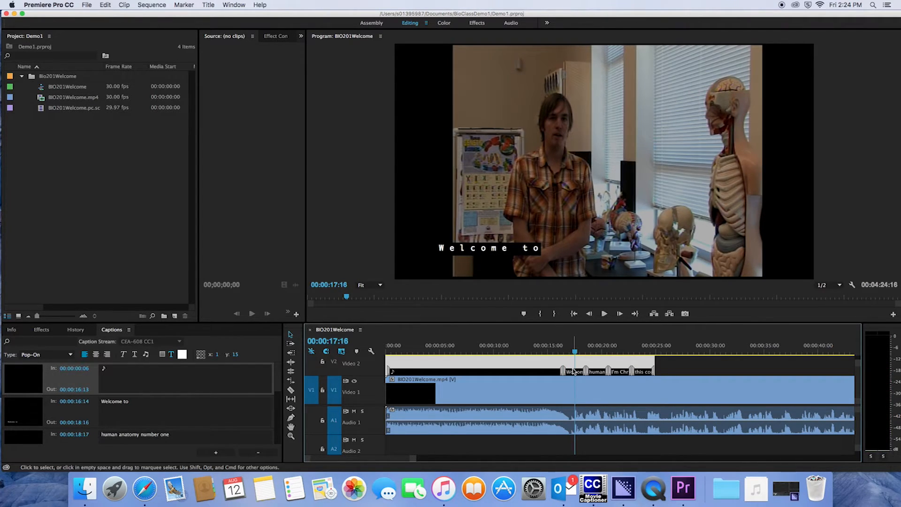
Step: Shift the caption clip on V2 so the "Welcome to" caption starts with the first spoken words near 00:00:17:16, and save the project
left_click_drag(537, 362, 548, 360)
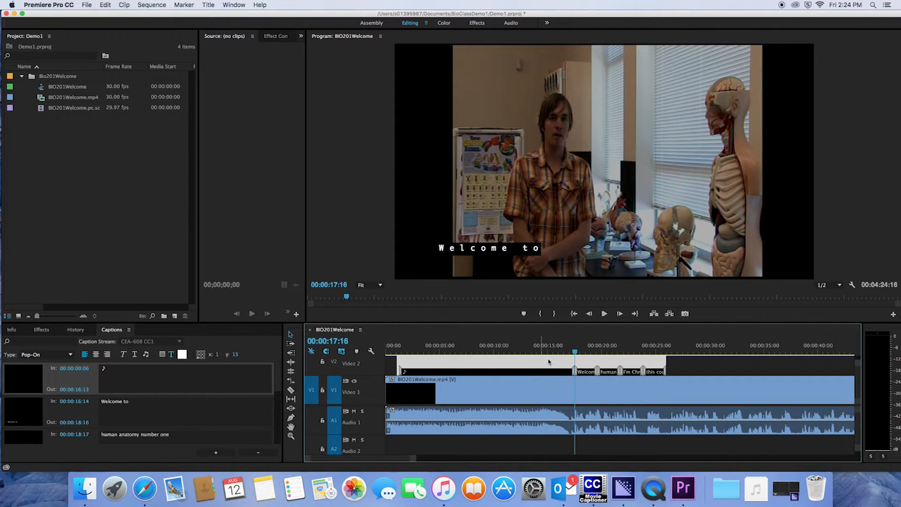
left_click(576, 353)
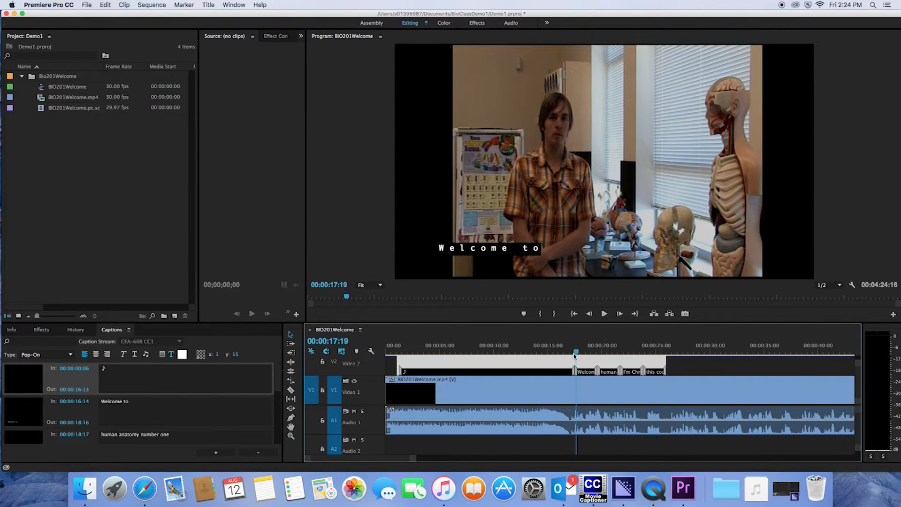
key("super+s")
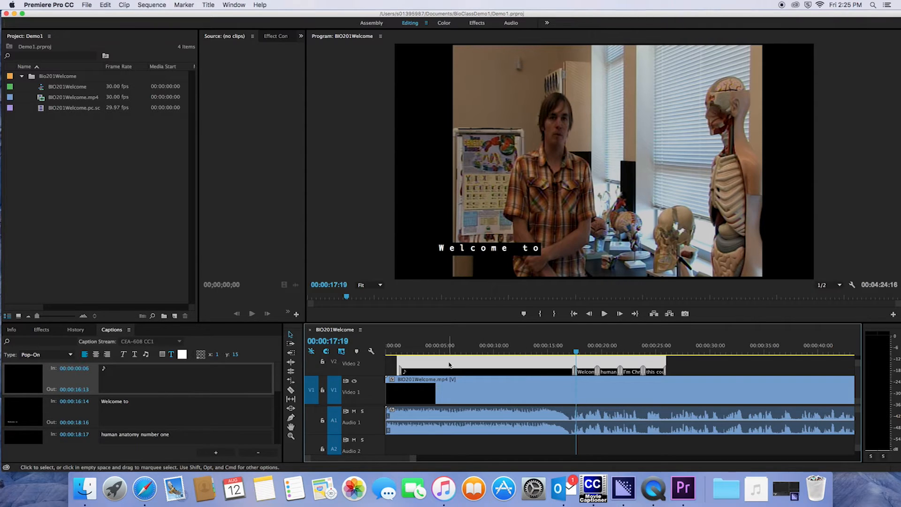
left_click(86, 5)
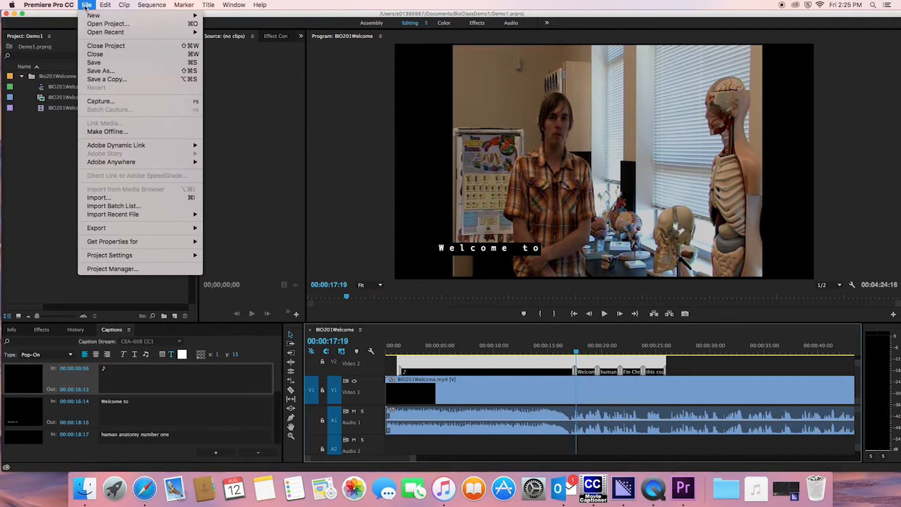
left_click(576, 355)
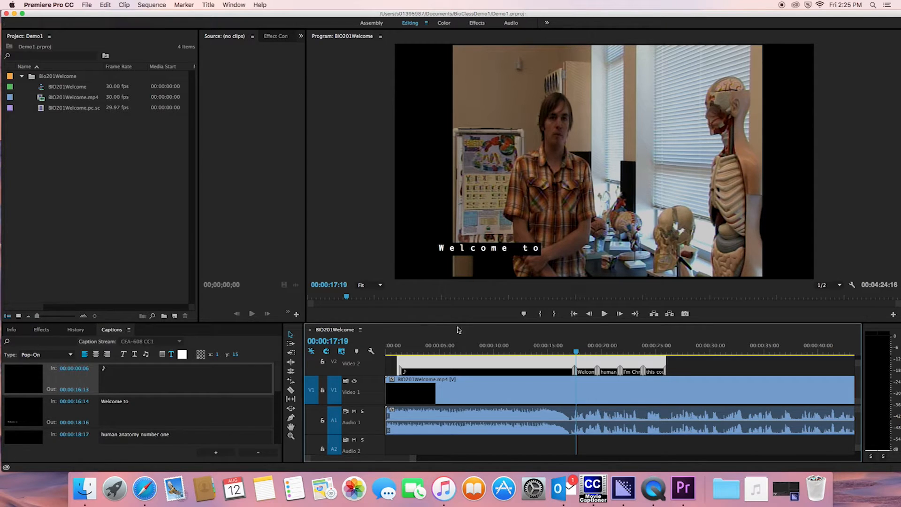
Step: Try trimming the start of the caption clip on V2 to about 00:00:05:00 and extend it back to full length
left_click_drag(399, 358, 445, 358)
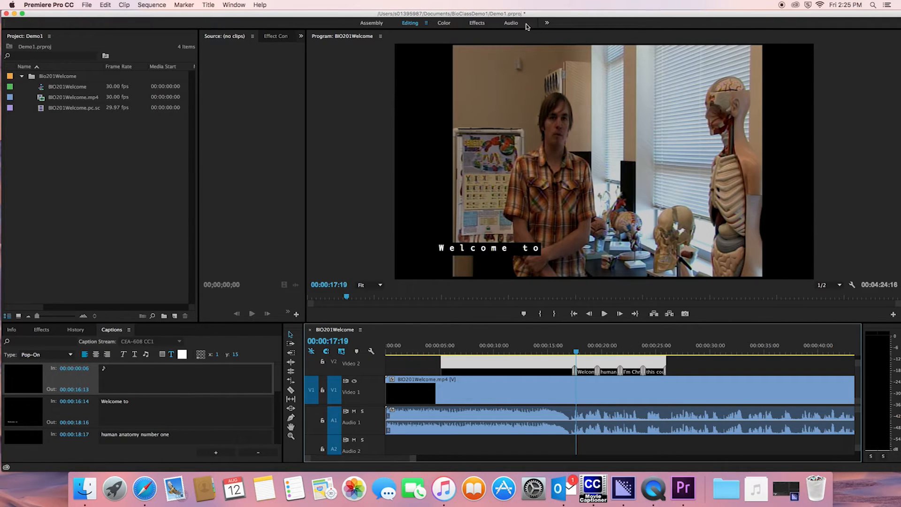
left_click_drag(441, 362, 354, 359)
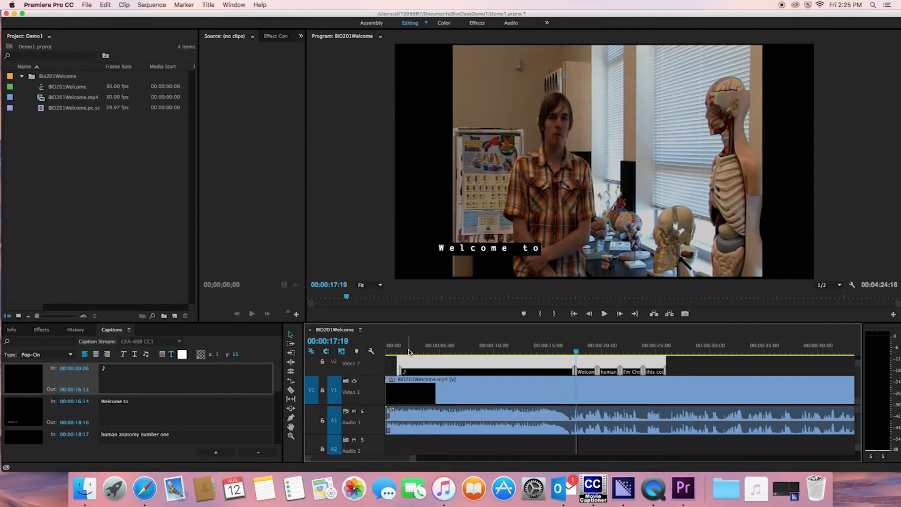
Step: Check the "Welcome to" caption timing by scrubbing to 00:00:17:24, return to 00:00:01:25 near the music-note caption's start, and mute the sound
left_click(562, 351)
left_click_drag(563, 352, 580, 350)
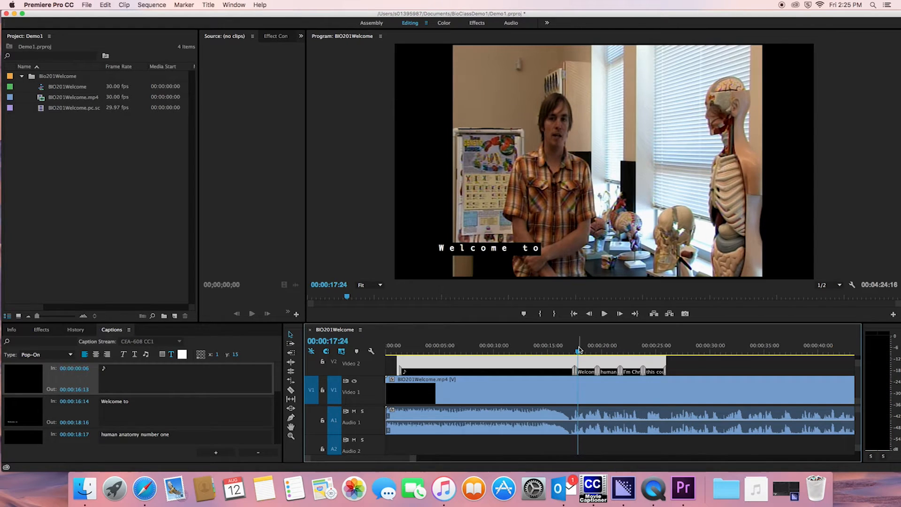
left_click_drag(382, 352, 408, 352)
key("XF86AudioMute")
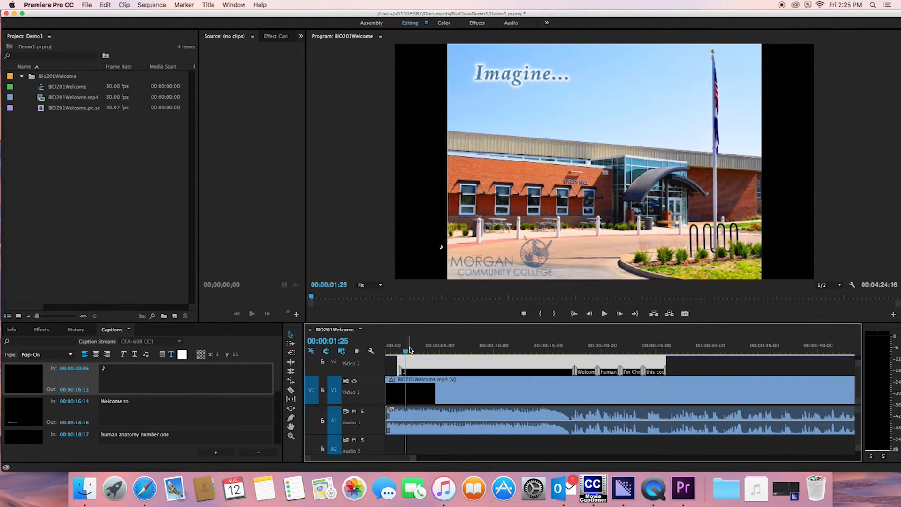
Step: Set the music-note caption's in time to 00:00:00:00 and check the caption at 00:00:01:03 and 00:00:07:20
left_click(86, 369)
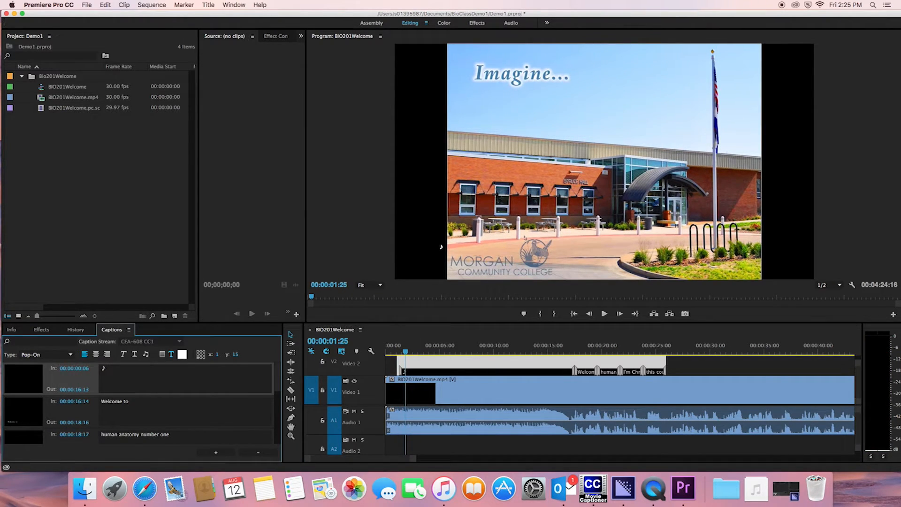
left_click(89, 369)
left_click(121, 376)
left_click(399, 353)
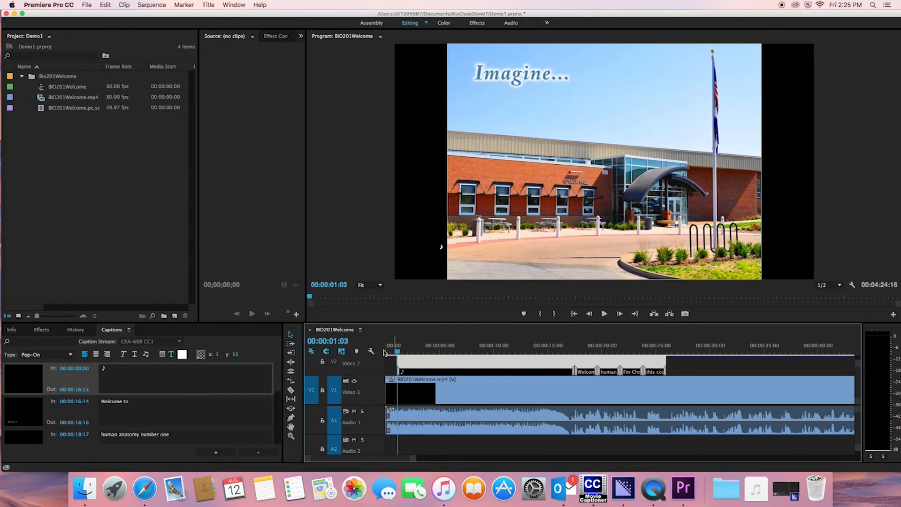
left_click(469, 351)
Step: Set the music-note caption's in time to 00:00:02:00 and move the playhead to 00:00:02:29 to check its start
left_click(85, 369)
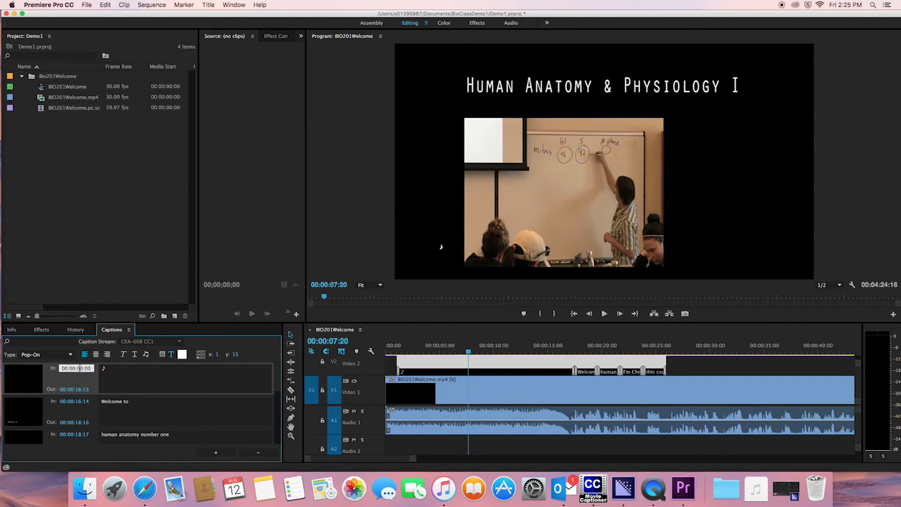
type("2")
key("Return")
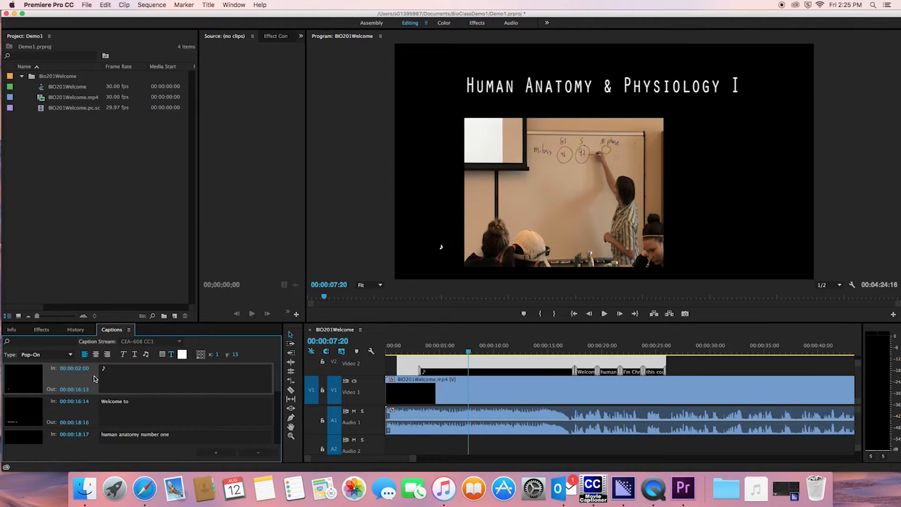
left_click(418, 349)
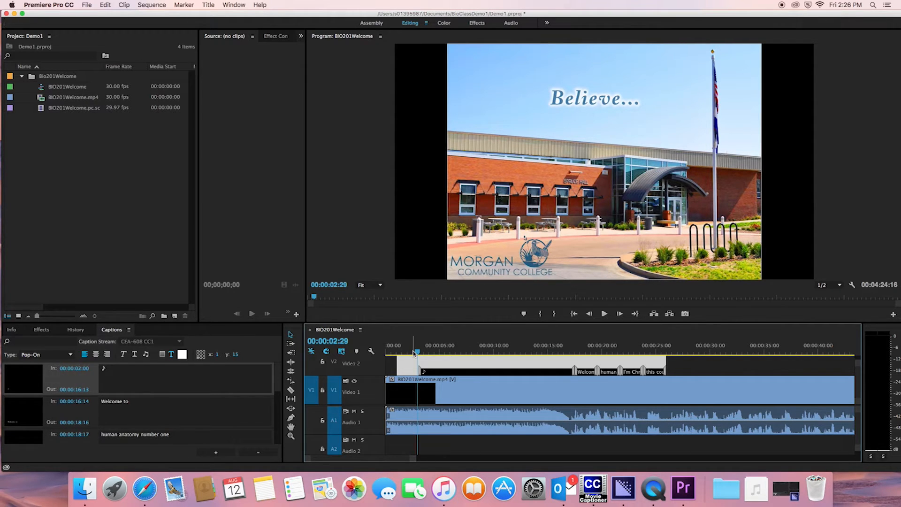
Step: Use the Selection tool to select the caption clip, the video clip on V1, and the caption clip on V2 again
left_click(291, 336)
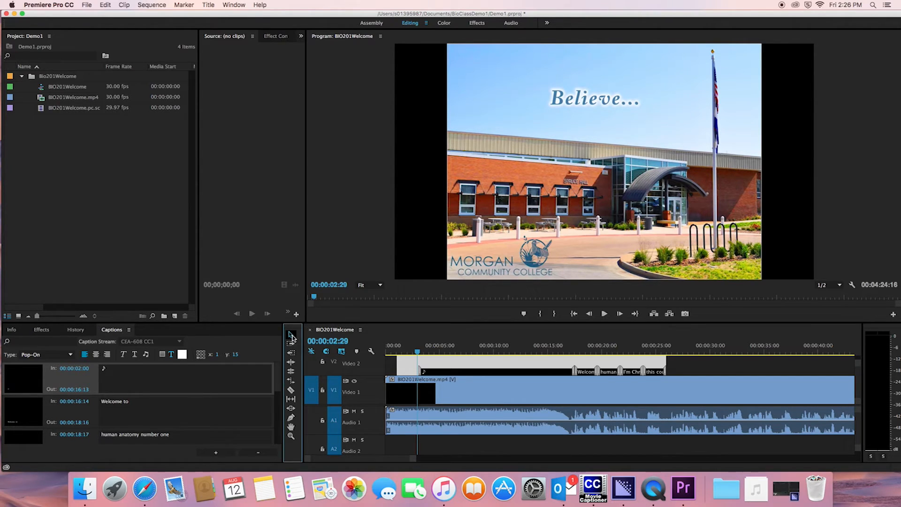
left_click(446, 361)
left_click(448, 384)
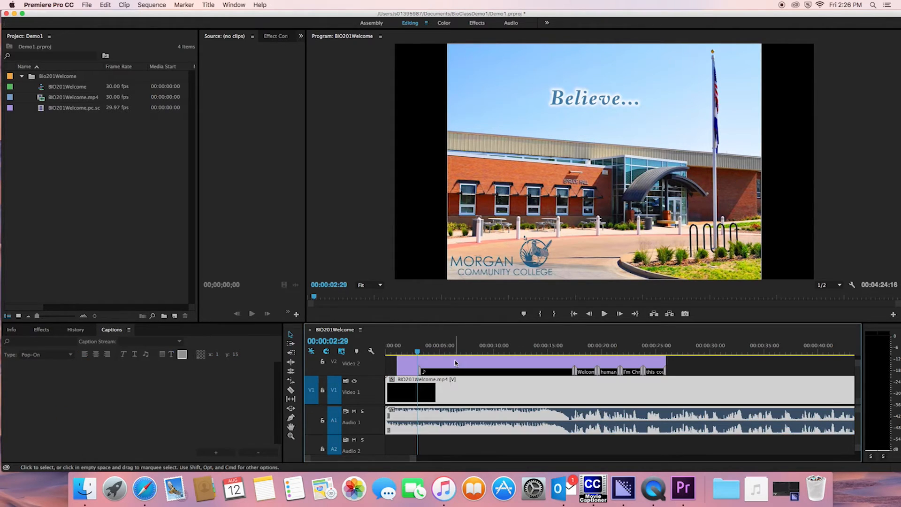
left_click(455, 364)
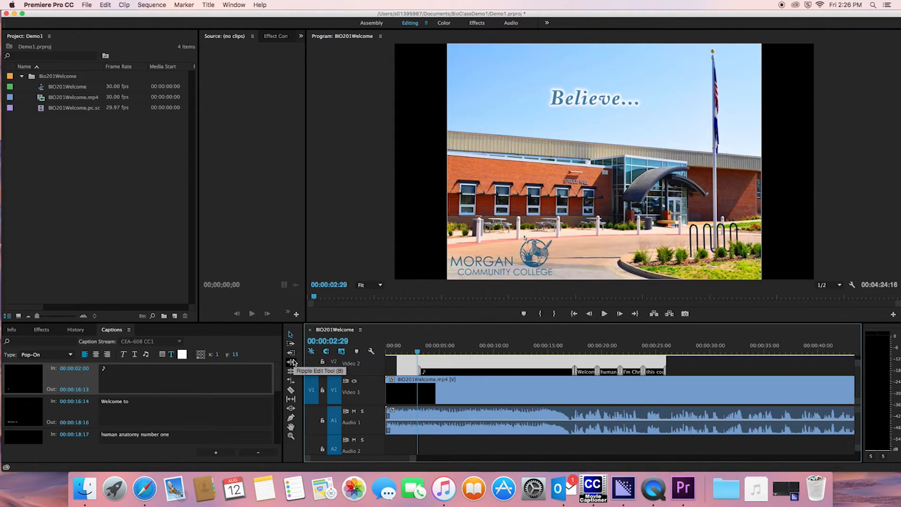
Step: Try splitting the caption clip on V2 partway through the music-note caption and moving its second part, and undo the edits
left_click(291, 391)
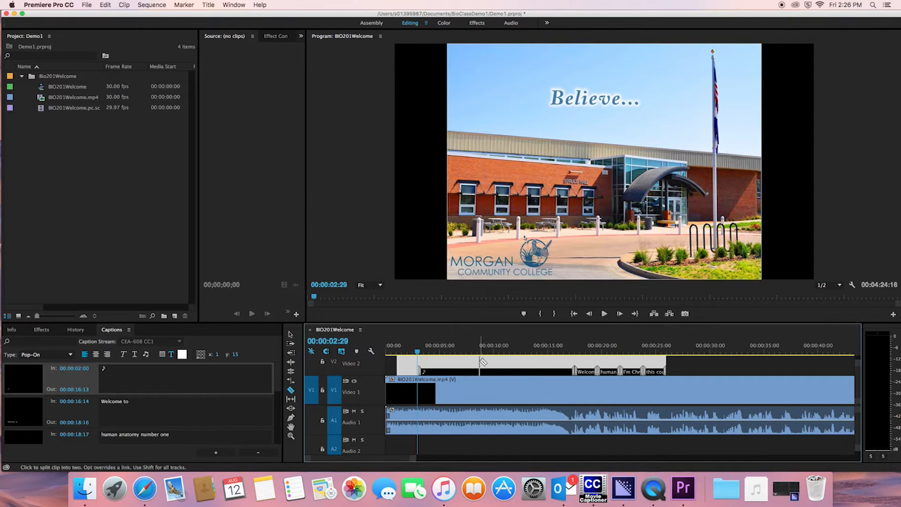
left_click(513, 364)
key("v")
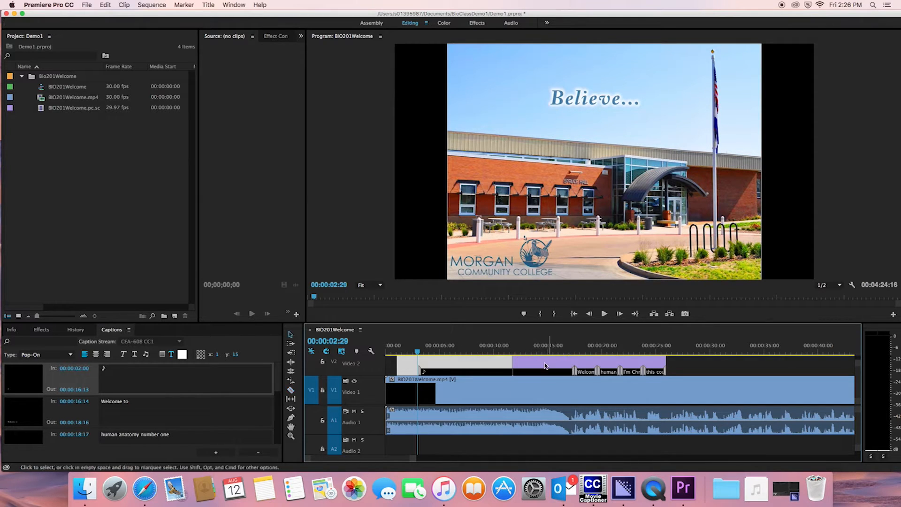
left_click_drag(531, 362, 595, 364)
left_click_drag(480, 351, 586, 351)
key("super+z")
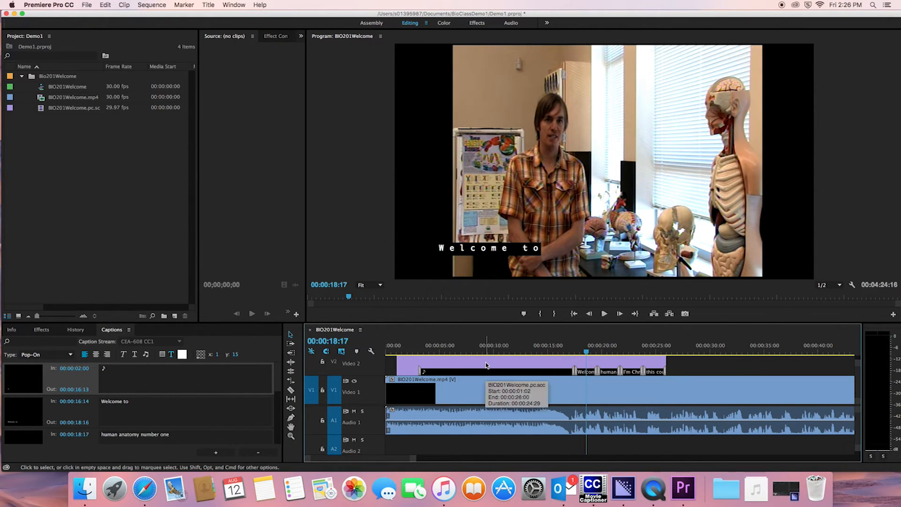
Step: Split the caption clip on V2 at 00:00:02:22 with the Razor tool, switch back to the Selection tool, and save the project
key("super+s")
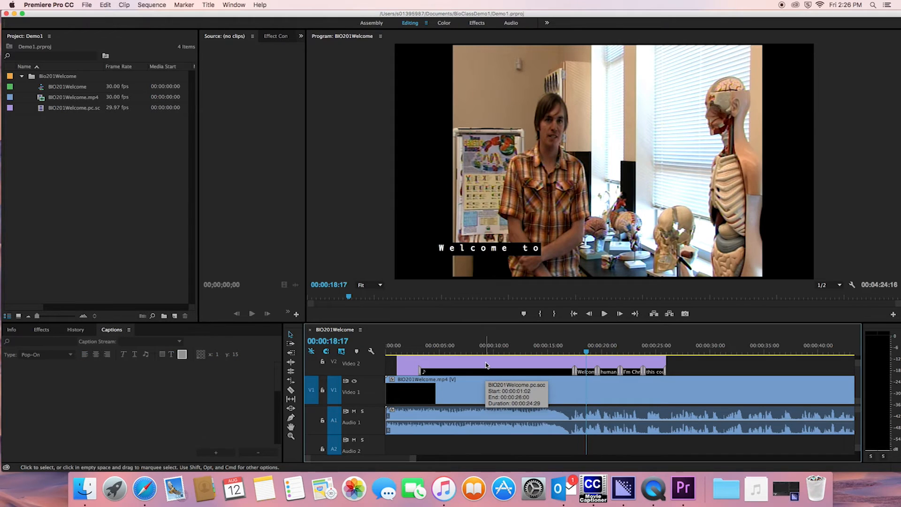
left_click(486, 366)
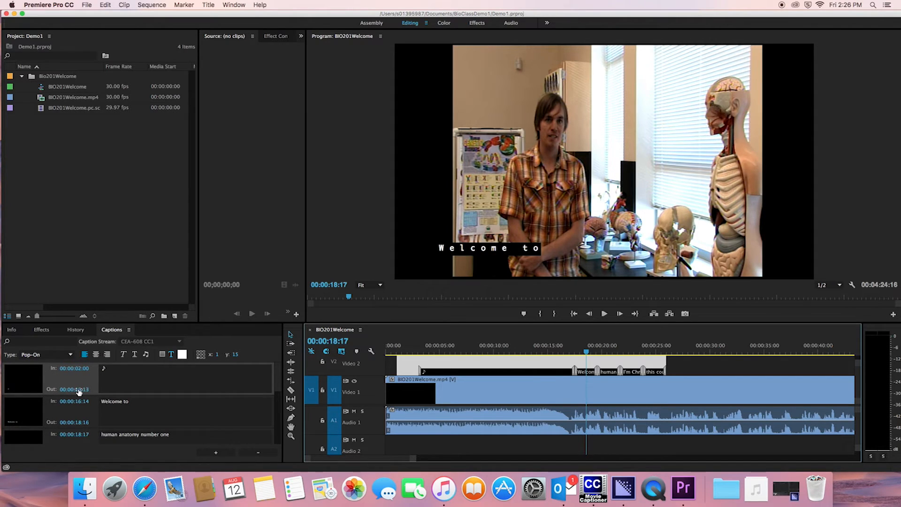
left_click(290, 389)
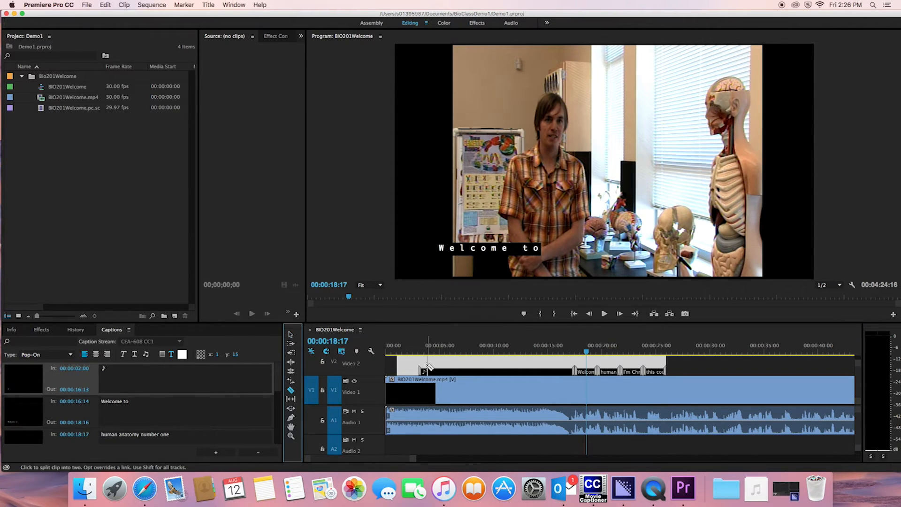
left_click(417, 366)
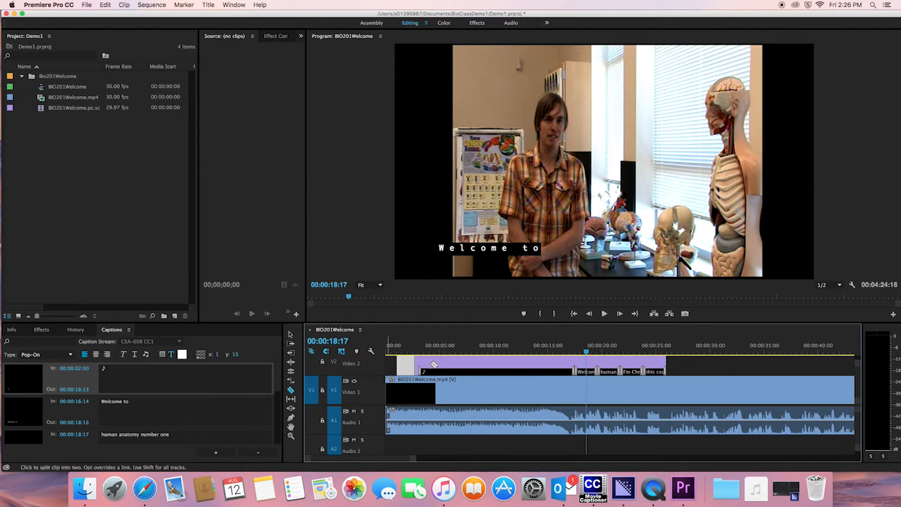
left_click(291, 389)
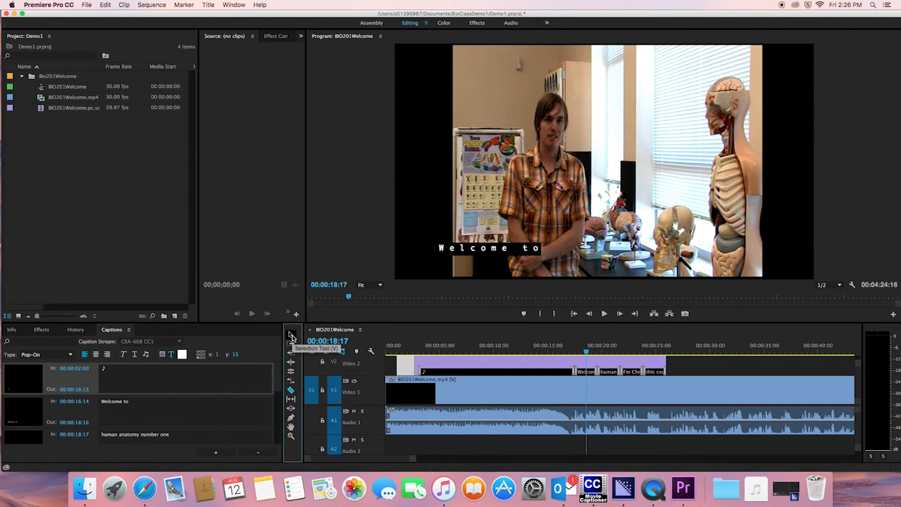
left_click(291, 335)
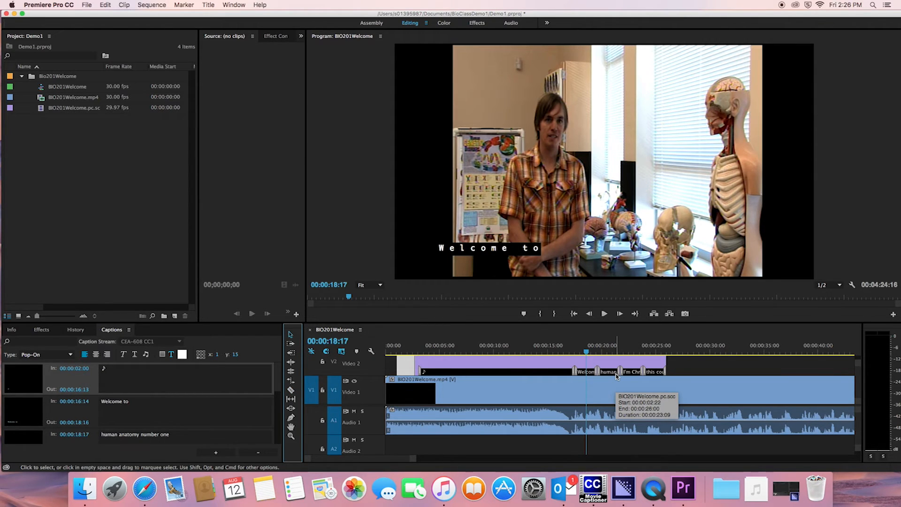
key("super+s")
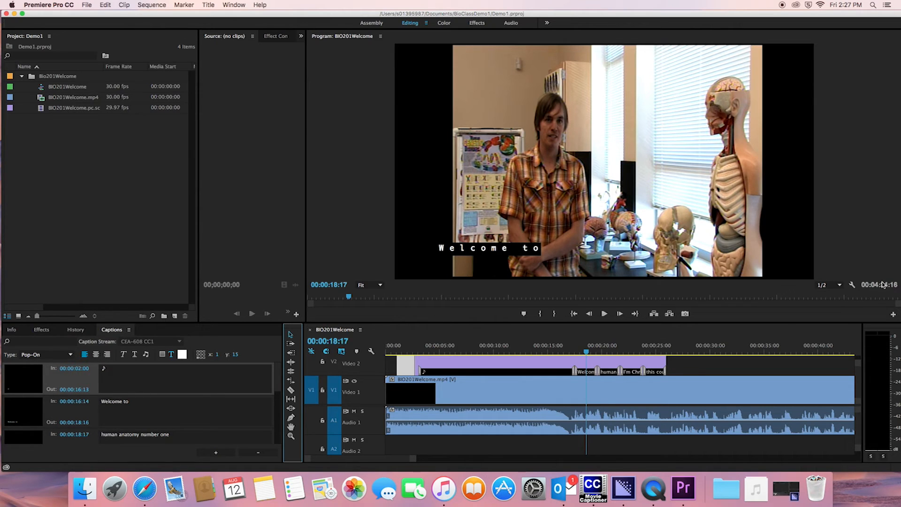
Step: Review the program monitor's captions display settings, keeping the CEA-608 standard and the CC1 stream
left_click(853, 284)
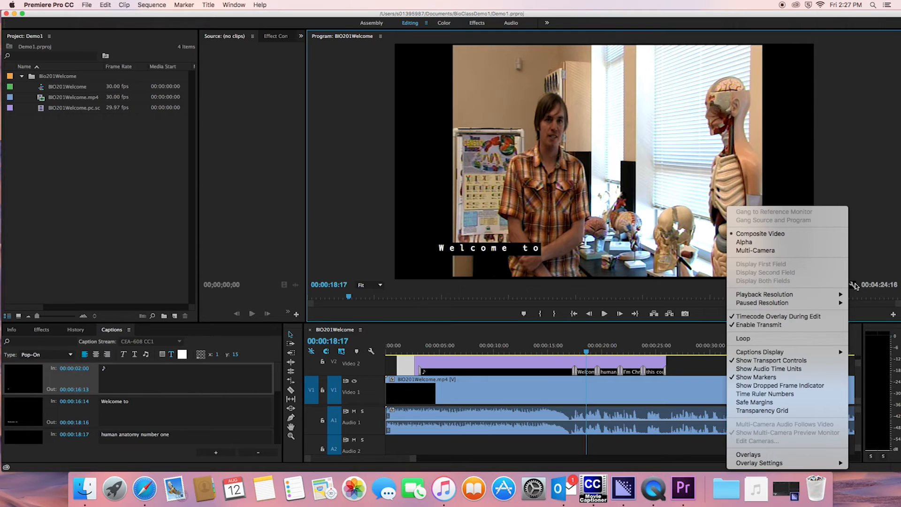
mouse_move(770, 352)
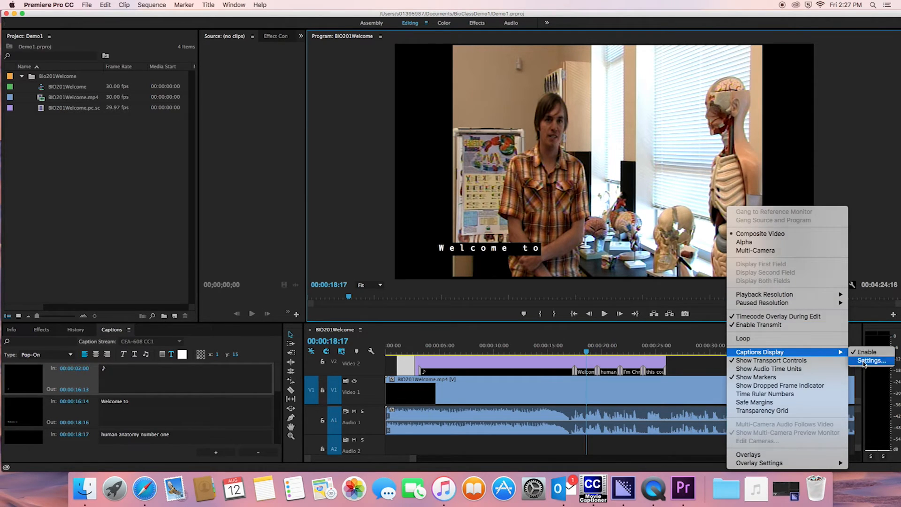
left_click(868, 360)
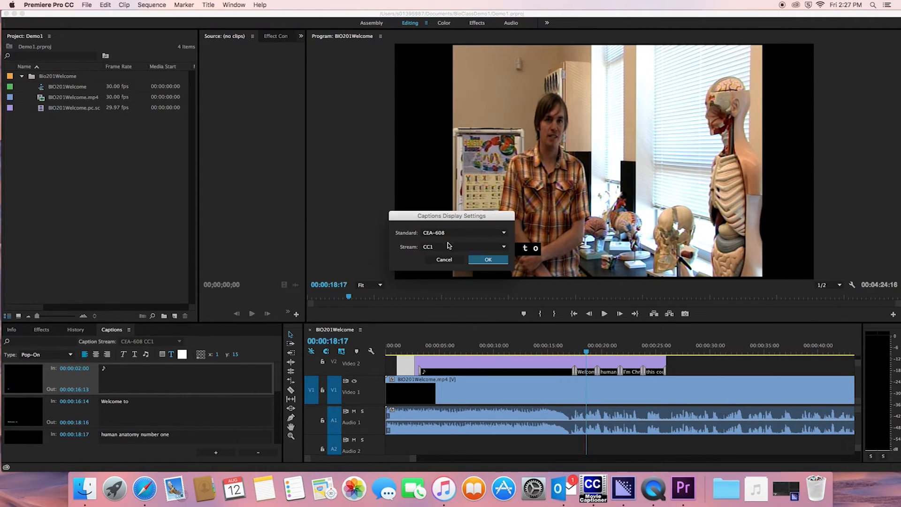
left_click(501, 260)
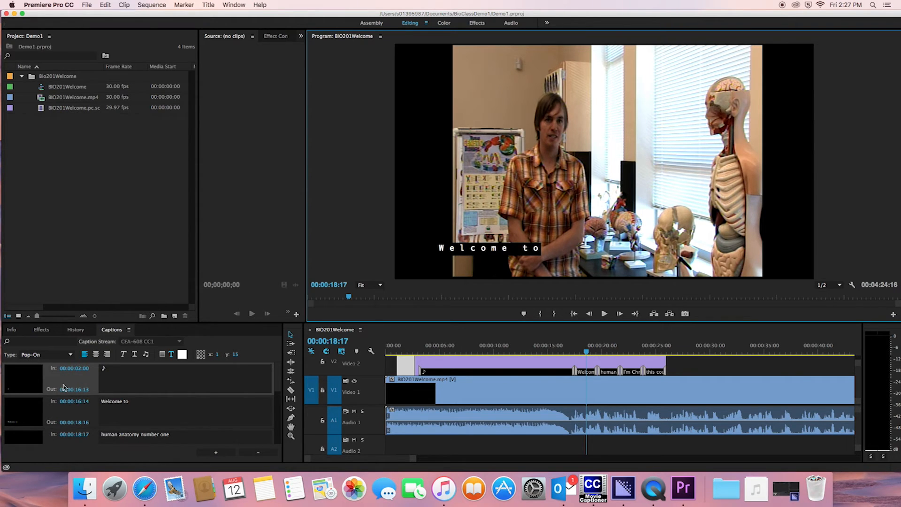
Step: Change the text of the second caption to "Welcome to my asdf"
left_click(127, 372)
left_click(136, 407)
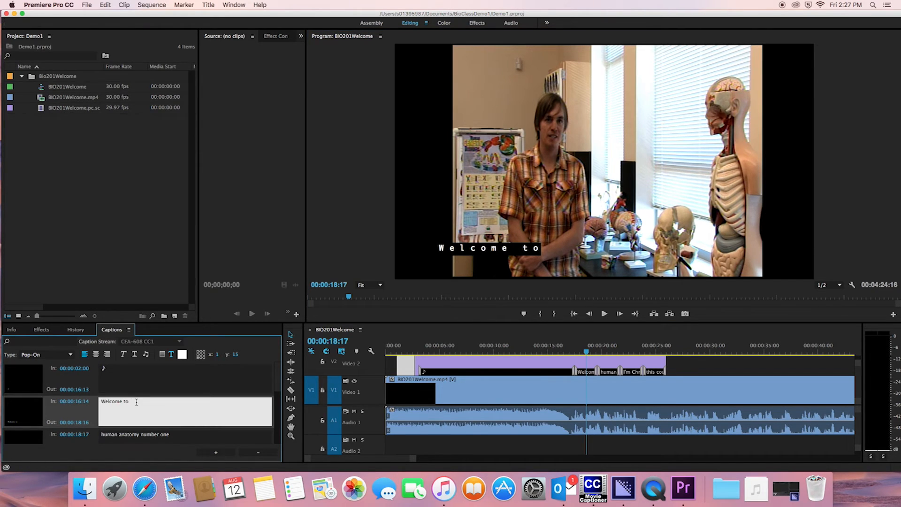
key("BackSpace")
type("my asdf")
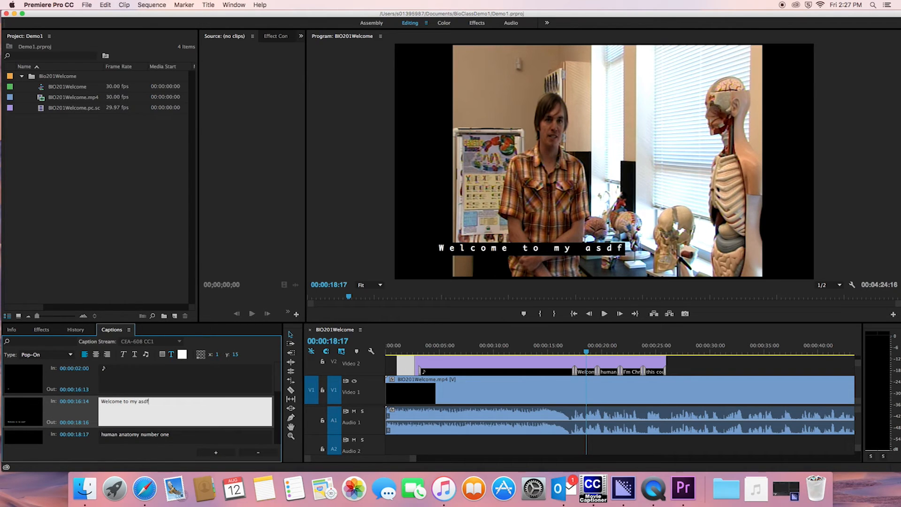
Step: Shorten the text of the second caption to "Welcome to", removing the sample letters after it
type("asdfasdfasdf")
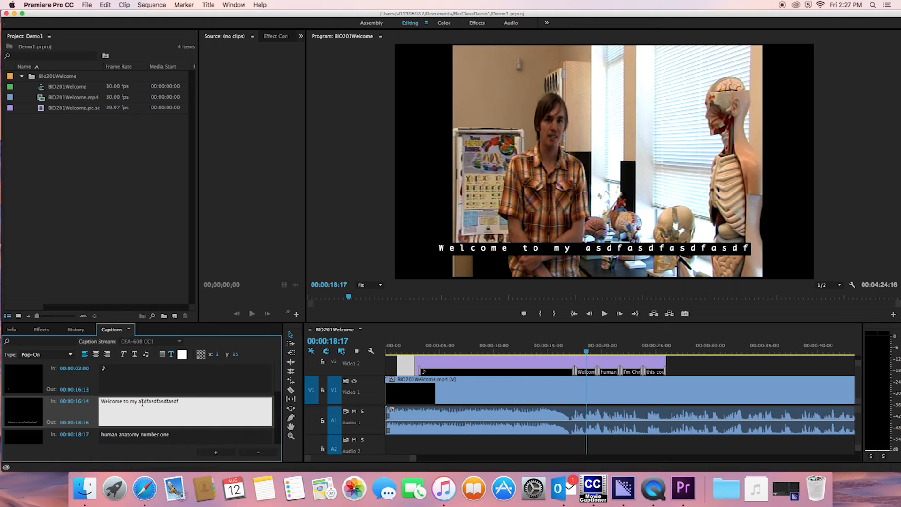
left_click_drag(138, 402, 186, 403)
key("BackSpace")
key("BackSpace")
key("BackSpace")
key("BackSpace")
key("BackSpace")
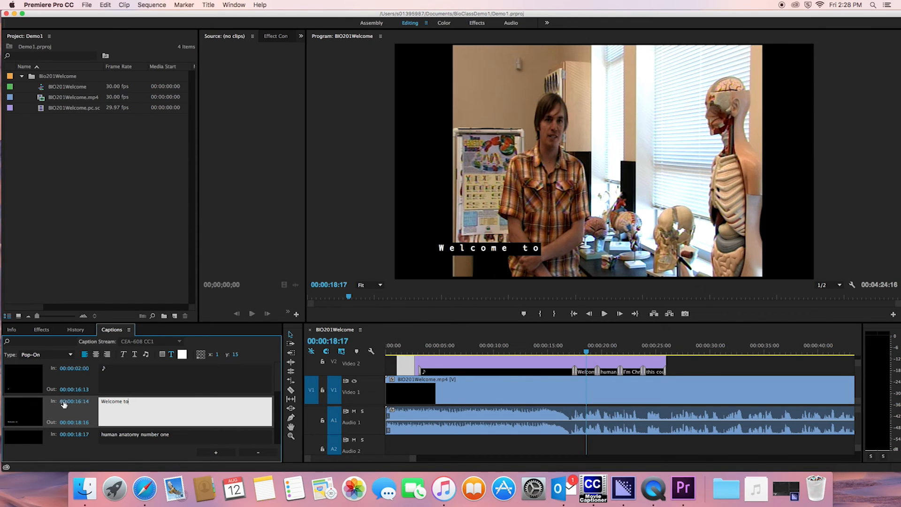
Step: Split the caption clip on V2 just before the "Welcome to" caption, at about 00:00:17:15, with the Razor tool
left_click(291, 389)
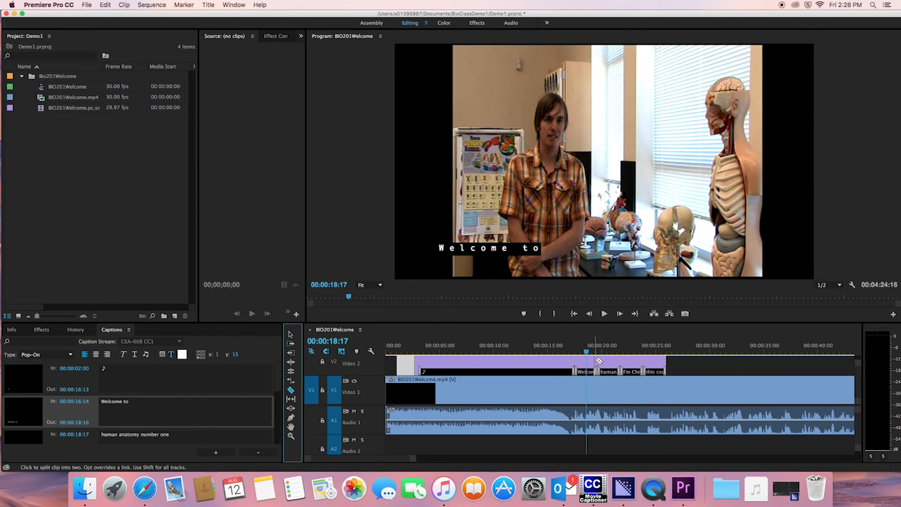
left_click_drag(412, 459, 375, 460)
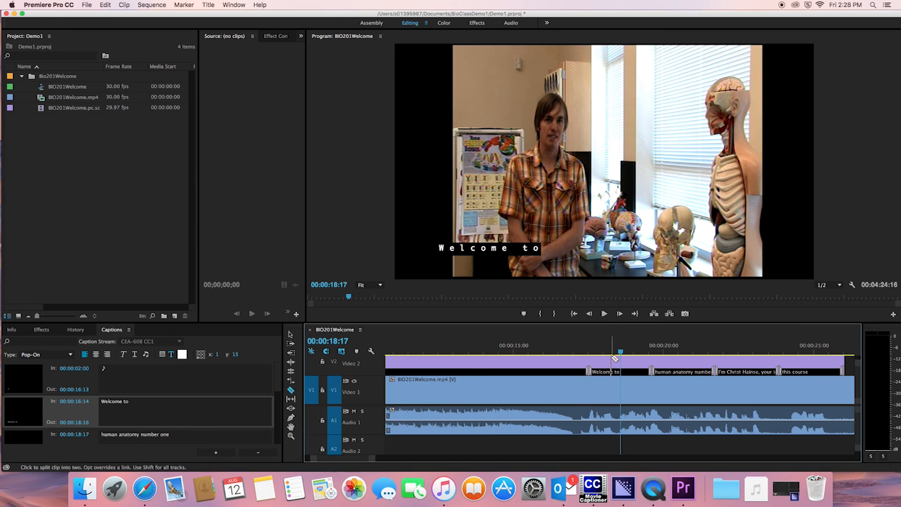
left_click_drag(621, 352, 588, 355)
left_click_drag(375, 459, 341, 460)
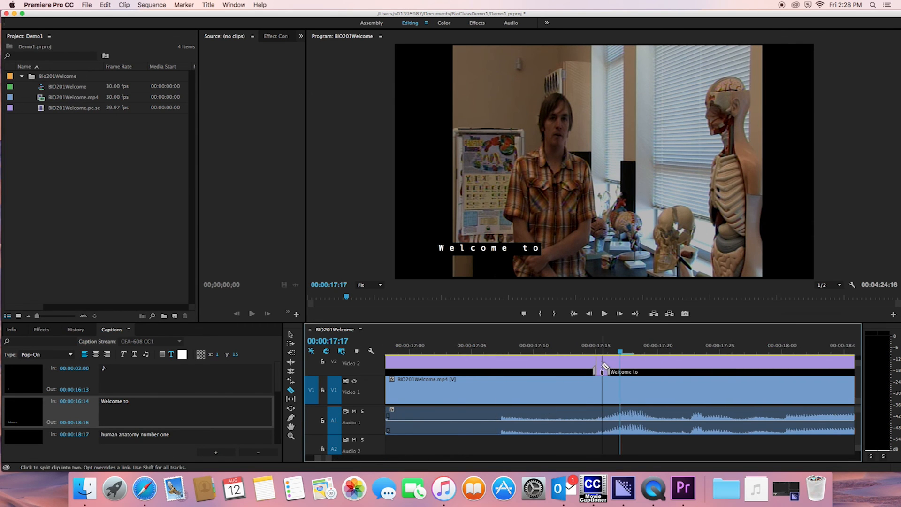
Step: Move the split-off "Welcome to" part of the caption clip to start at about 00:00:17:22 on V2, and save the project
key("v")
left_click_drag(639, 364, 719, 359)
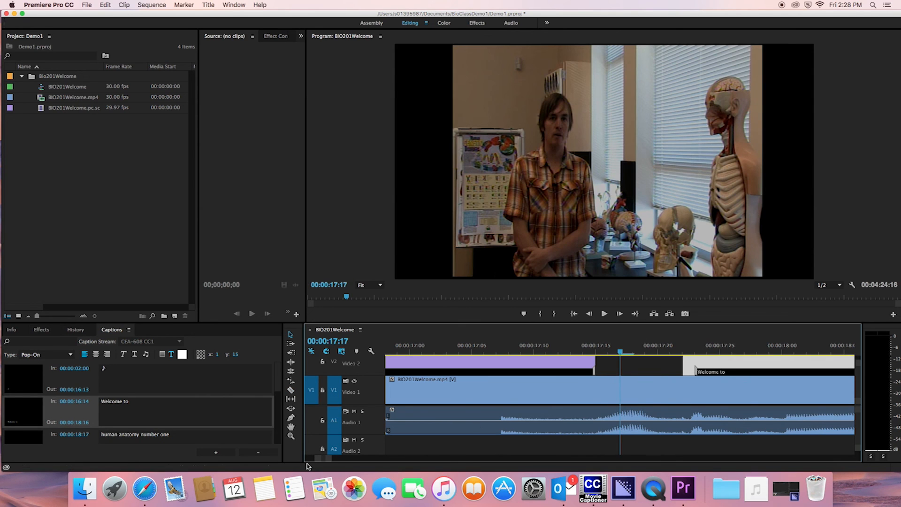
left_click_drag(329, 459, 428, 459)
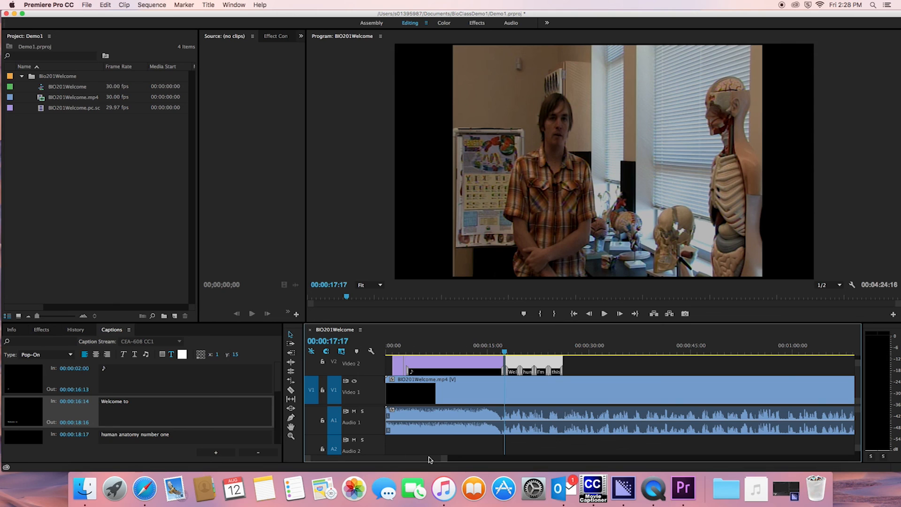
key("super+s")
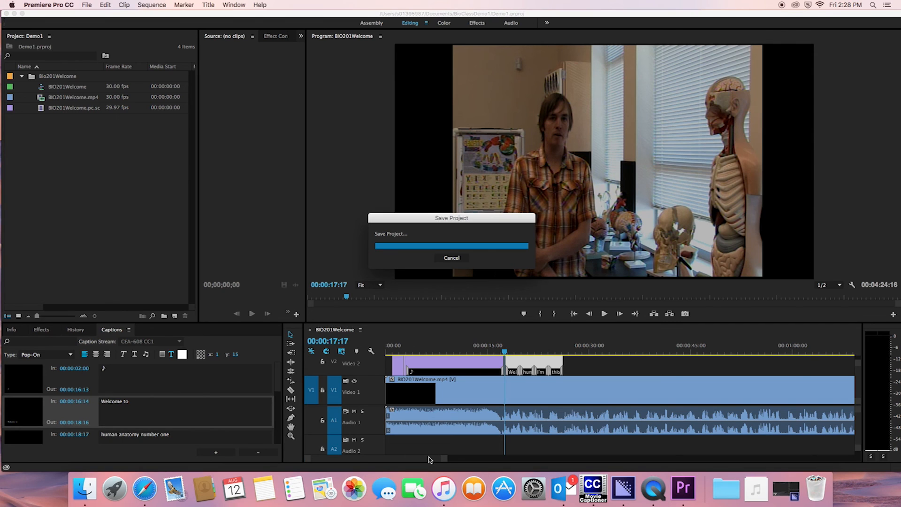